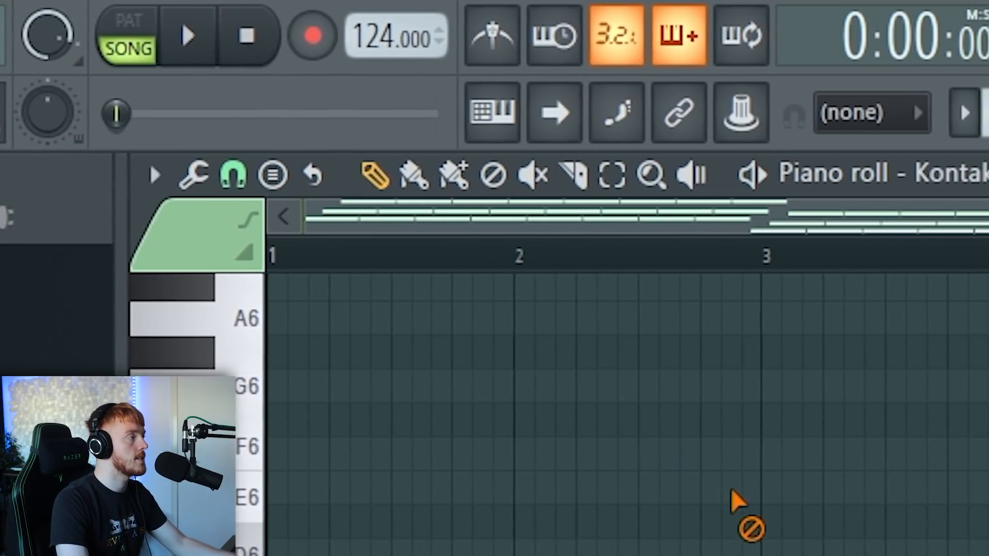
Look at the channel rack, then return to the Kontakt channel's notes in the piano roll.
click(522, 32)
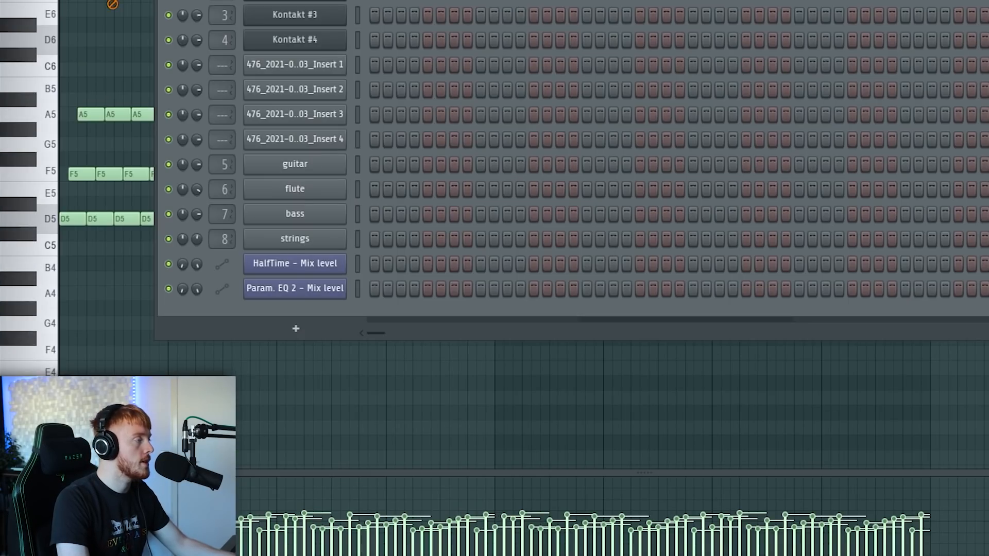
click(259, 131)
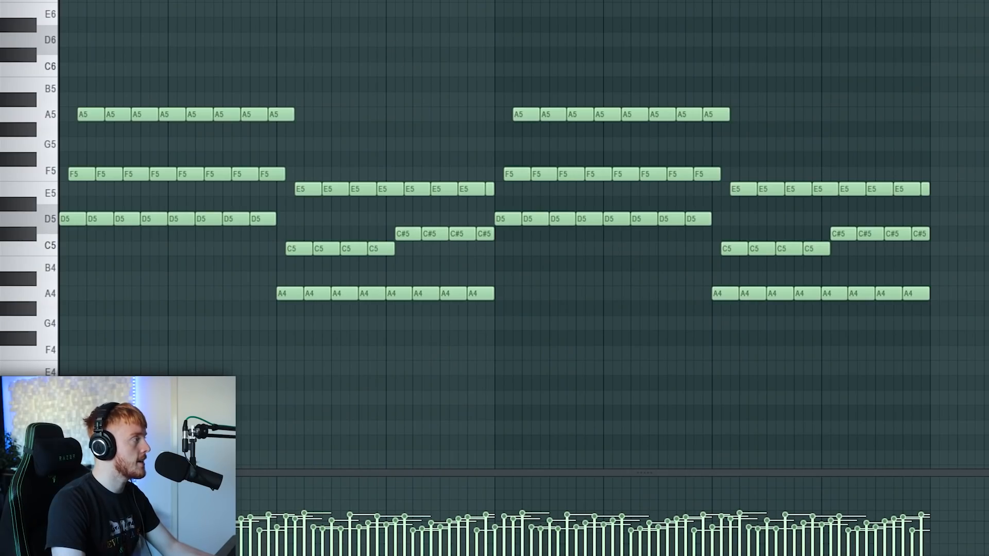
key(F9)
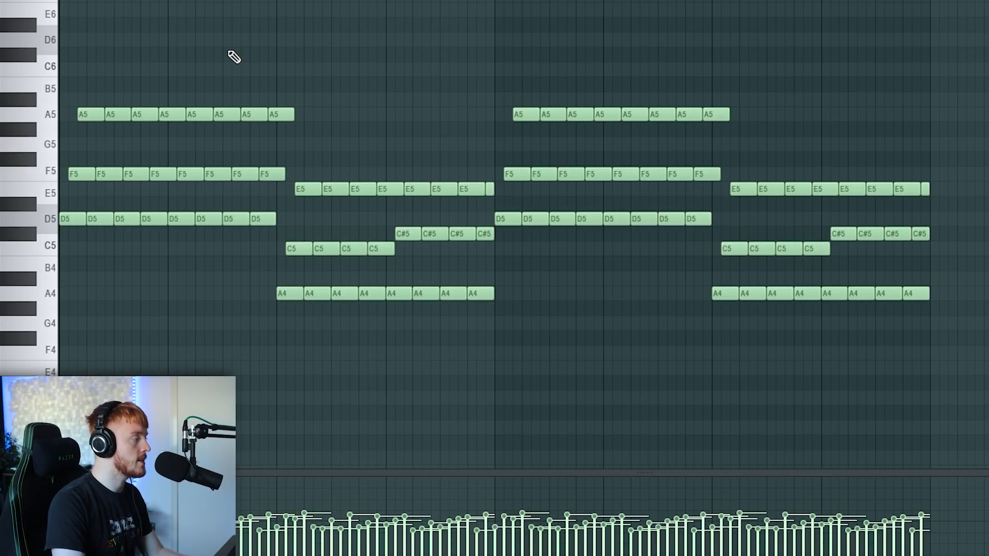
Examine the repeated D5, F5, A5 chord notes and the following A4, C5, E5 notes in the Kontakt pattern.
scroll(73, 197, up, 3)
scroll(59, 214, down, 3)
scroll(59, 214, up, 3)
scroll(523, 235, left, 1)
drag(132, 78, 74, 254)
ctrl+click(148, 295)
ctrl+click(125, 284)
scroll(265, 247, down, 3)
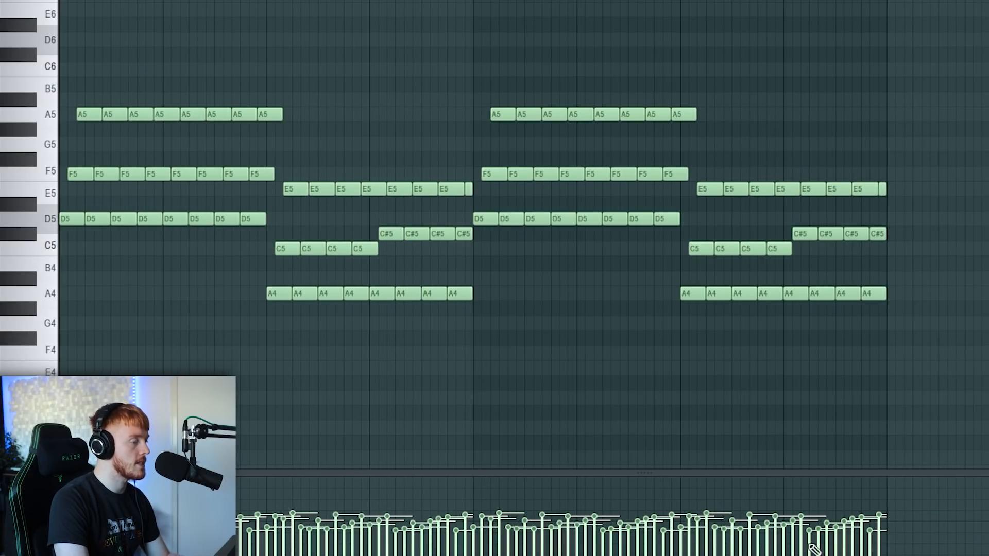
scroll(202, 279, up, 3)
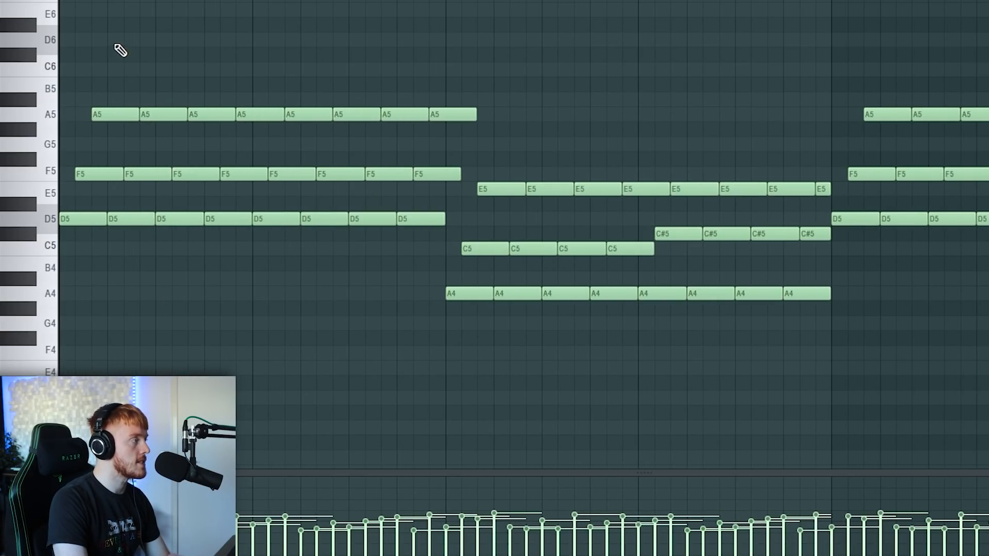
scroll(323, 316, down, 2)
scroll(340, 317, up, 3)
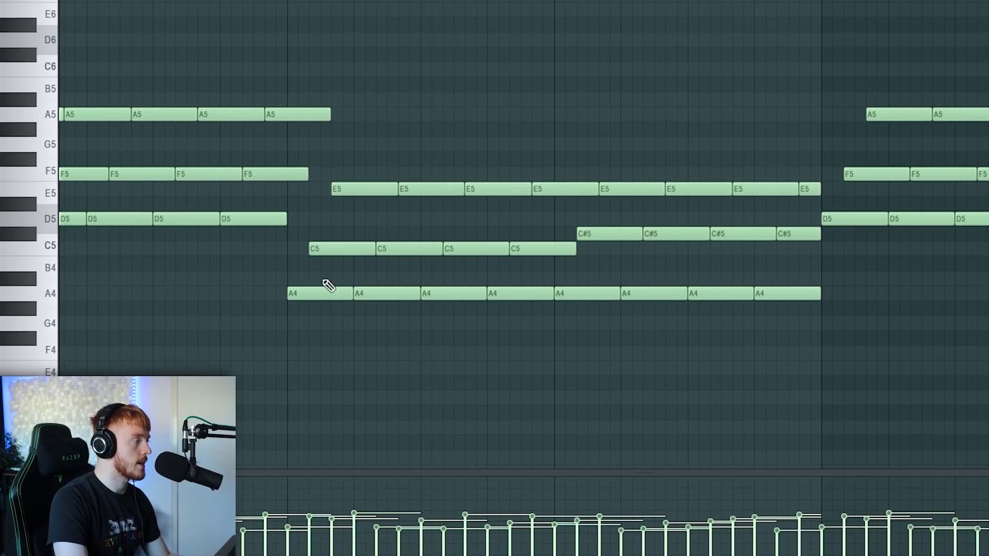
scroll(413, 255, right, 3)
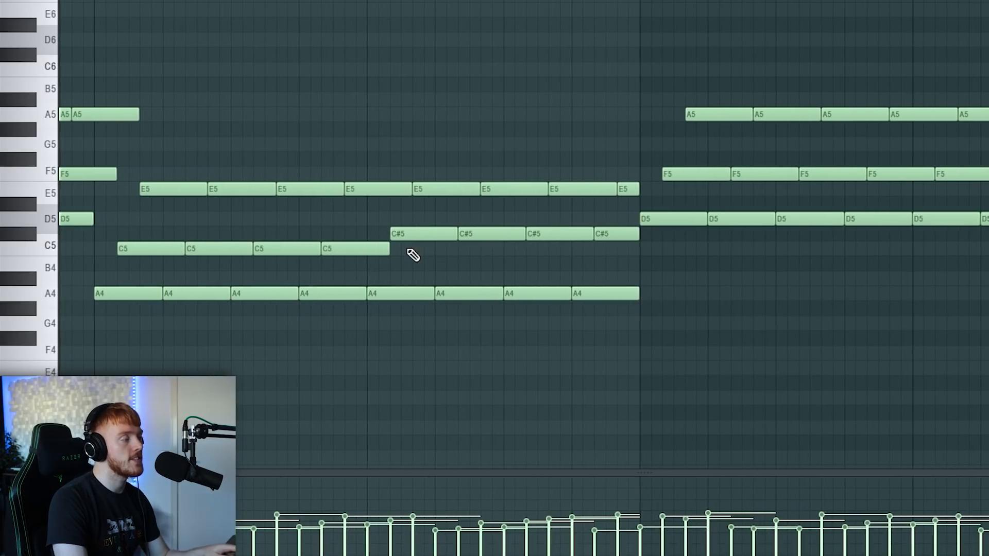
Try lowering the four C#5 notes in bar 4 by one semitone to C5 and play the pattern.
drag(631, 239, 435, 227)
scroll(435, 227, down, 2)
scroll(479, 258, up, 3)
scroll(480, 259, down, 3)
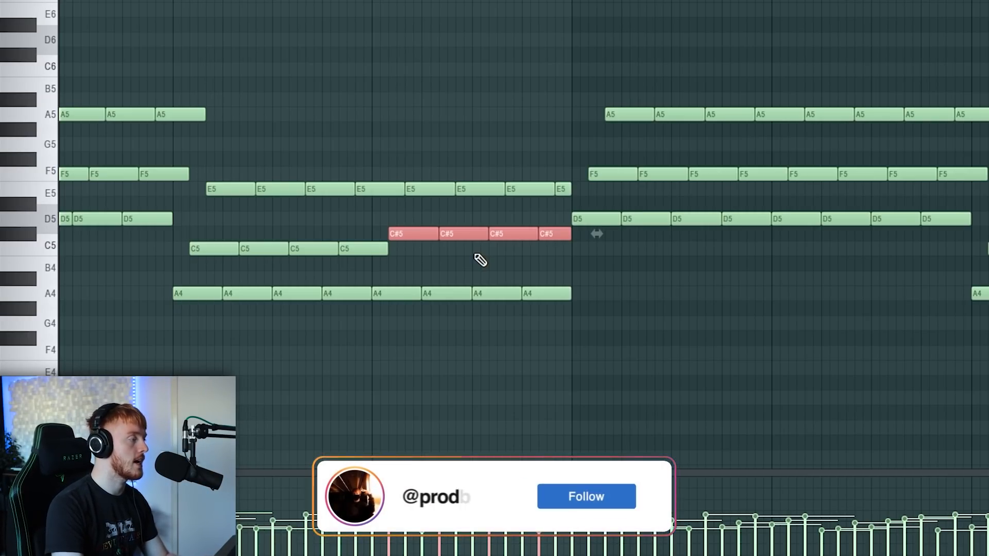
scroll(480, 260, down, 2)
key(Down)
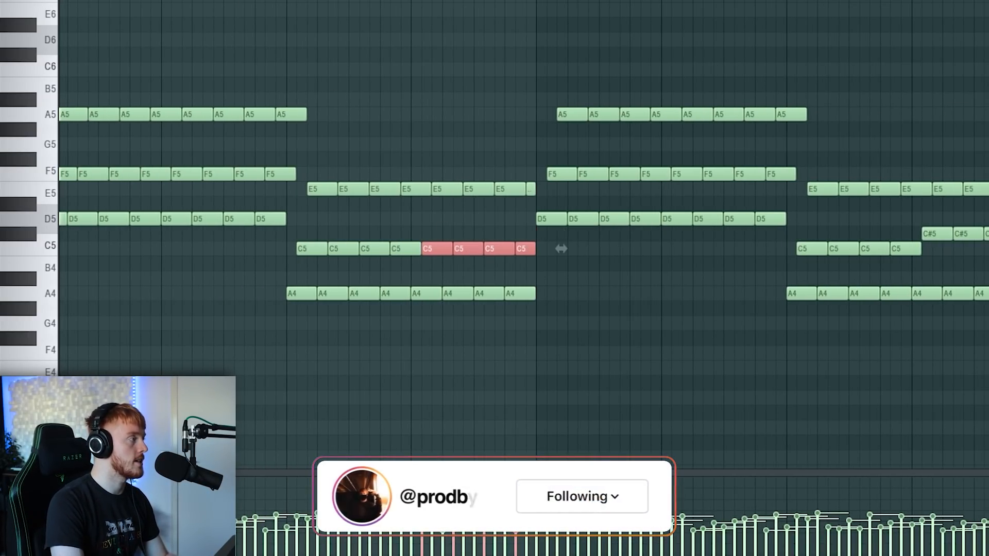
key(space)
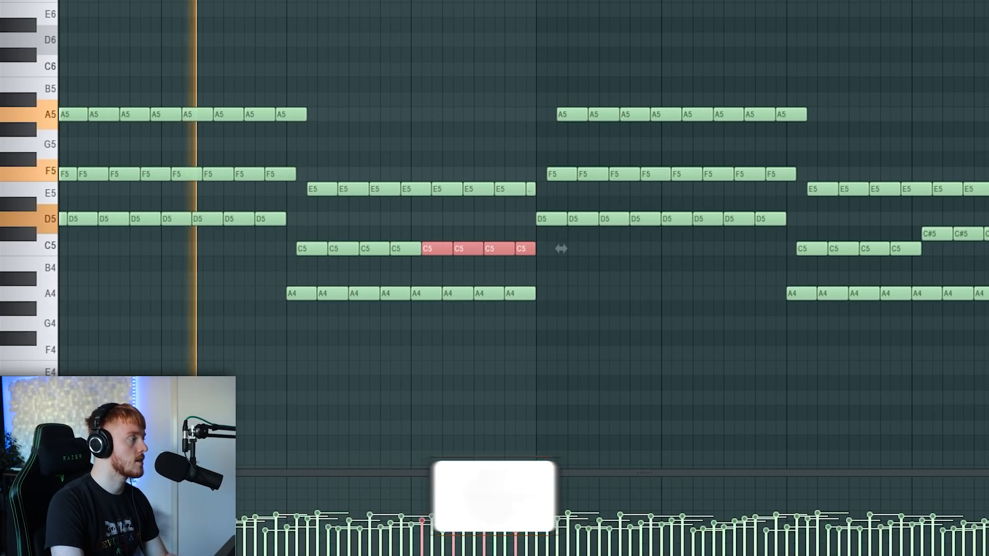
key(ctrl+d)
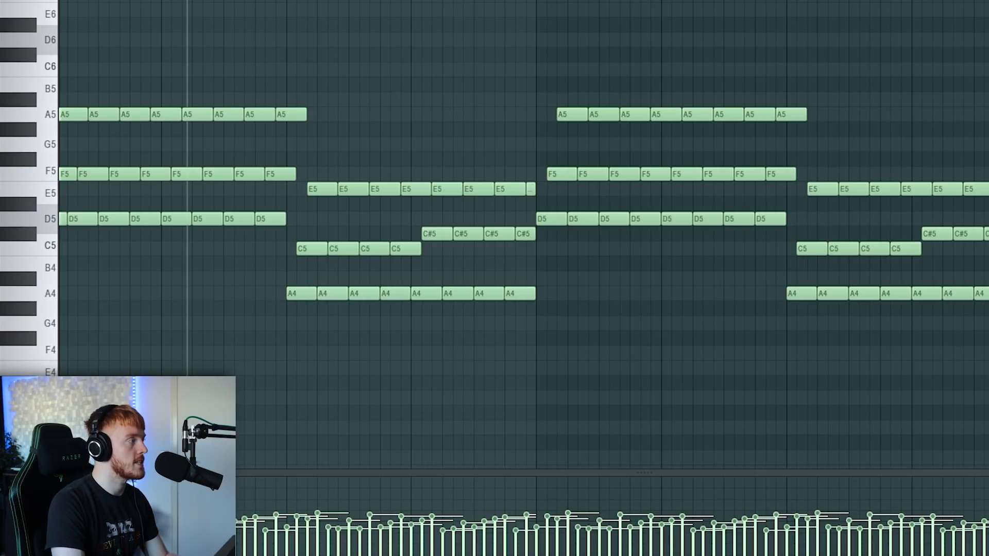
Check the mixer inserts, then play the Kontakt pattern and review the melody notes above its chords.
scroll(523, 247, left, 1)
key(F9)
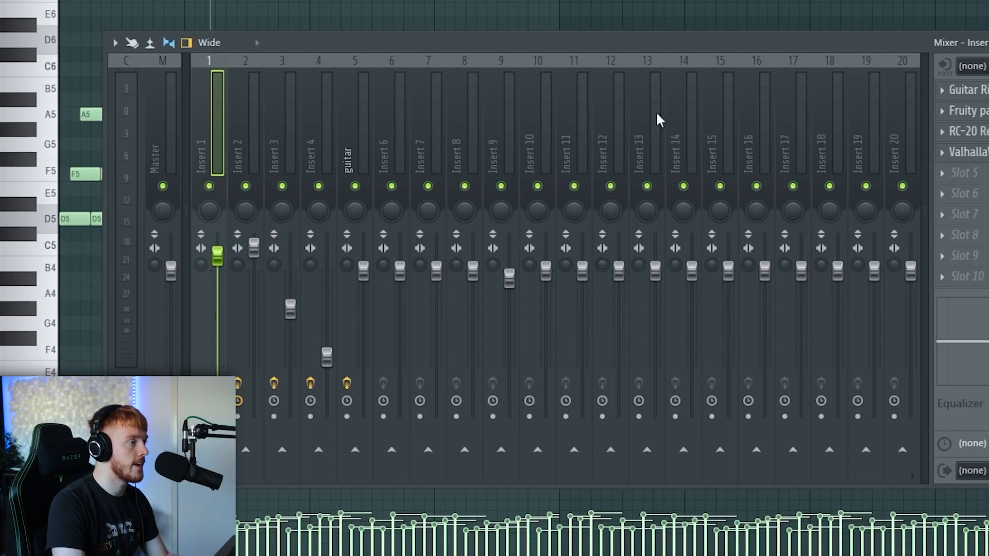
key(F9)
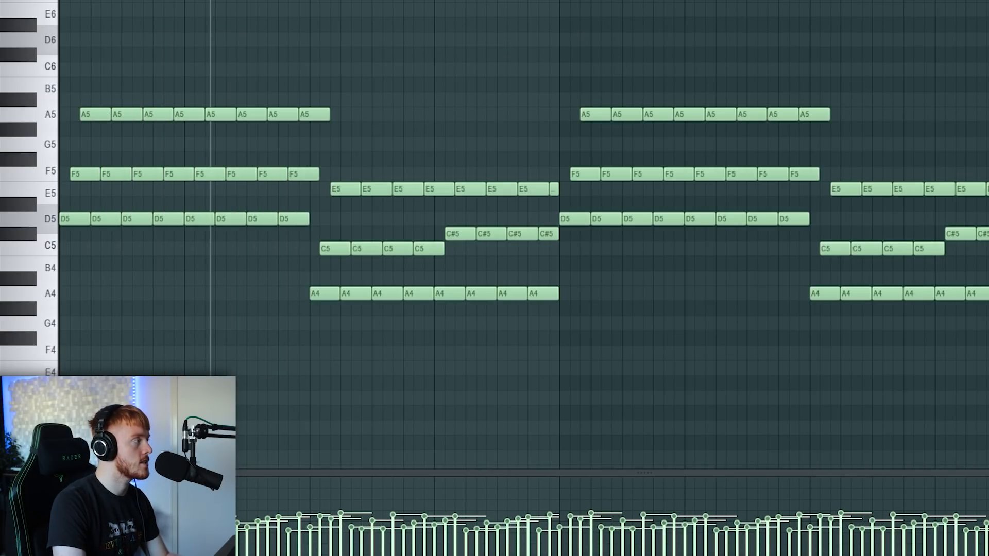
key(space)
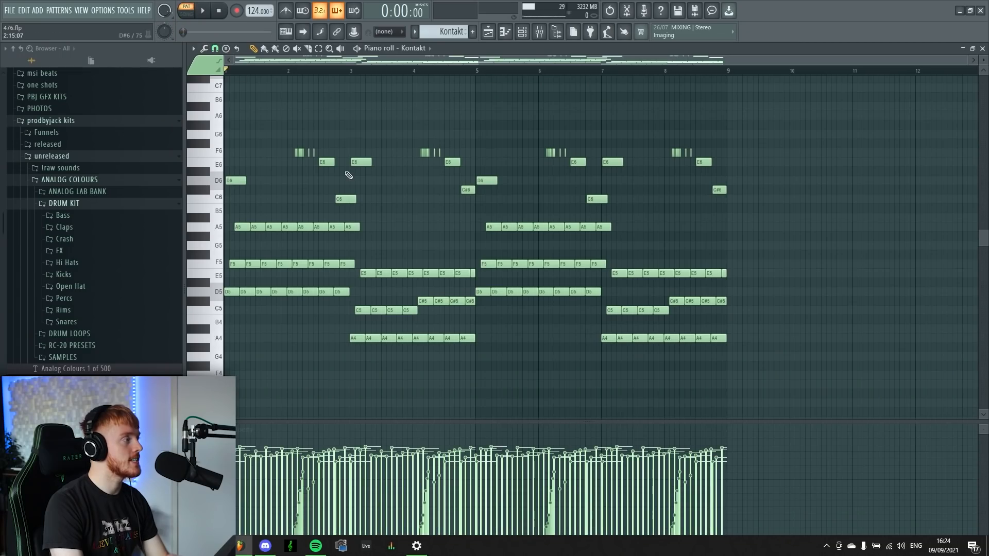
scroll(349, 175, down, 2)
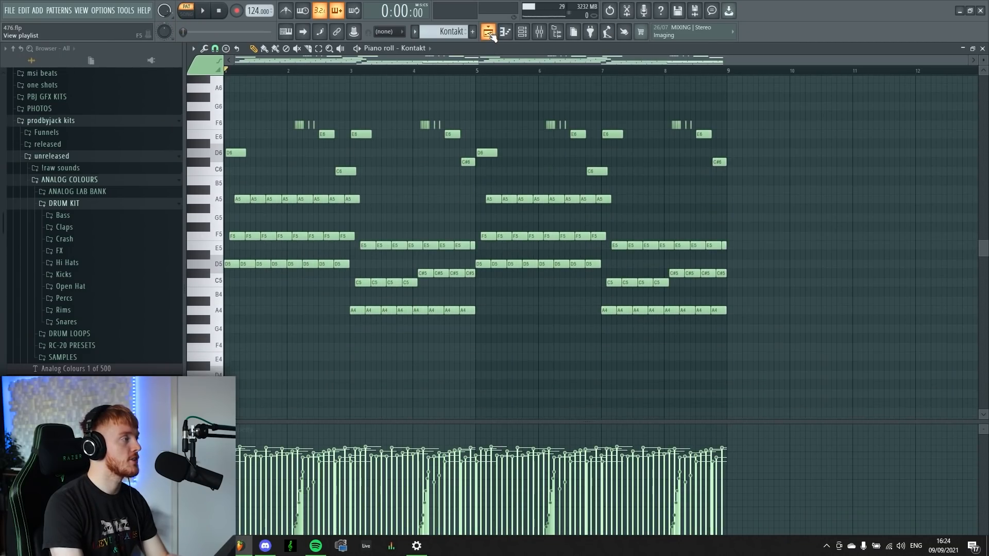
Look over the pattern clips in the playlist arrangement, then return to the Kontakt piano roll.
click(488, 32)
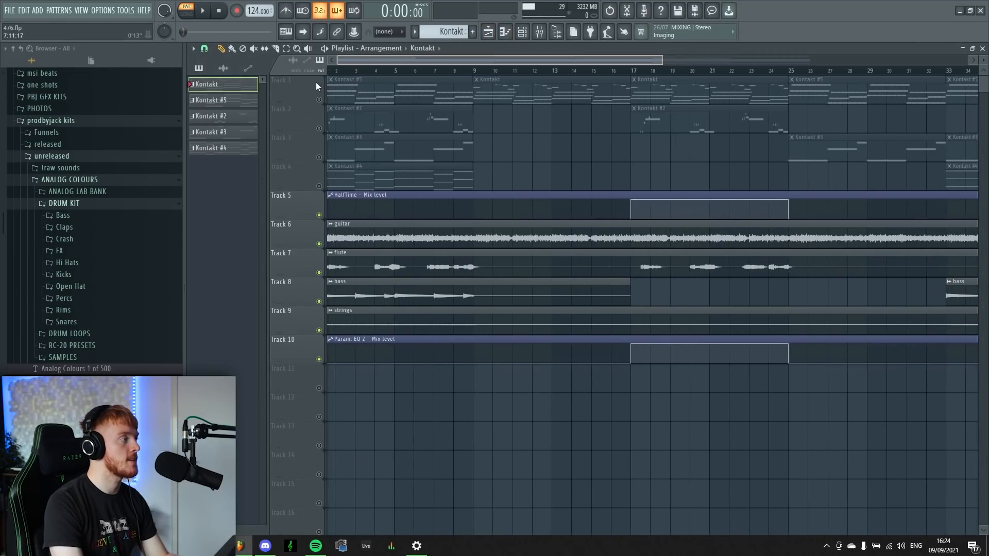
double_click(355, 92)
drag(765, 140, 225, 314)
ctrl+click(744, 253)
click(505, 32)
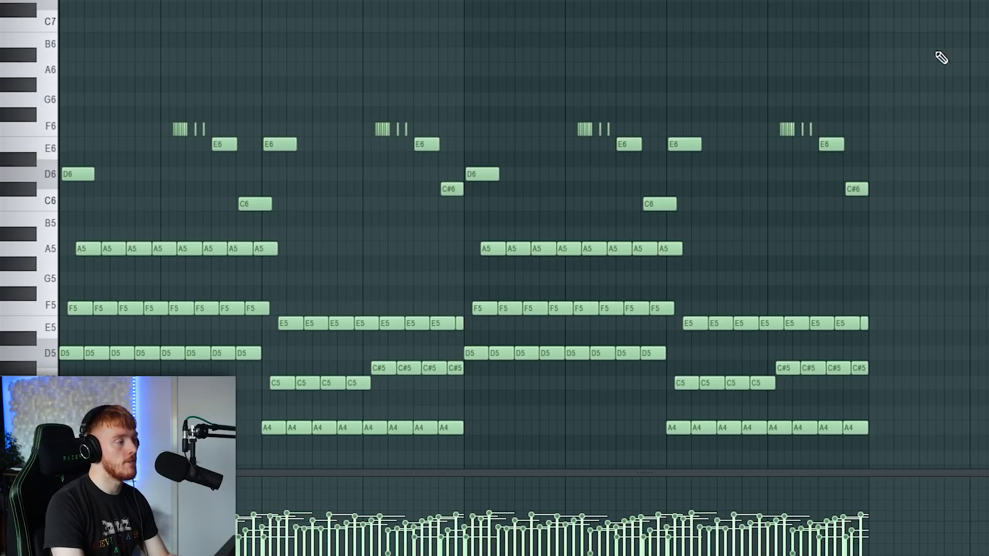
Select and deselect the upper melody notes in the Kontakt pattern, then play it to hear them with the chords.
drag(946, 54, 62, 190)
ctrl+click(199, 75)
key(space)
scroll(132, 97, down, 1)
scroll(132, 91, up, 2)
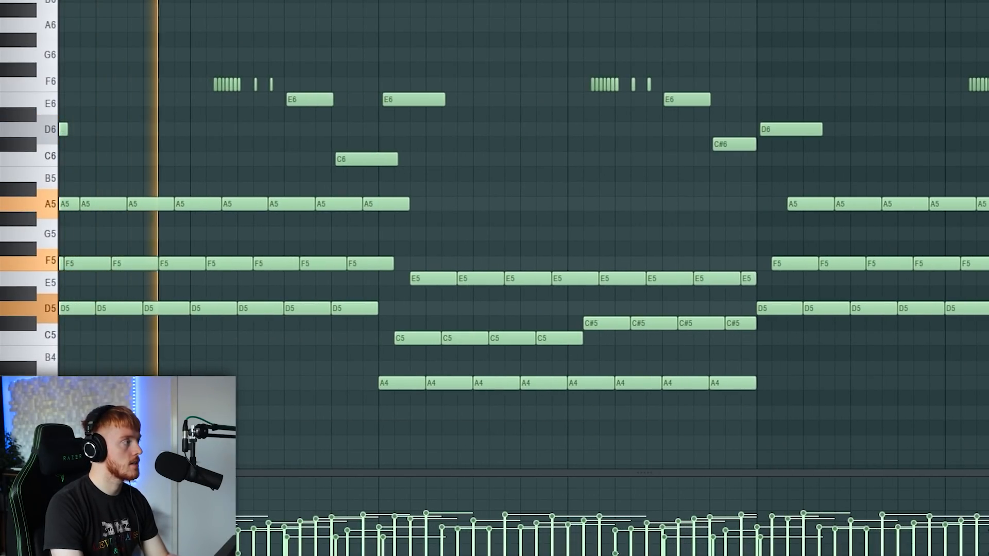
scroll(523, 278, left, 1)
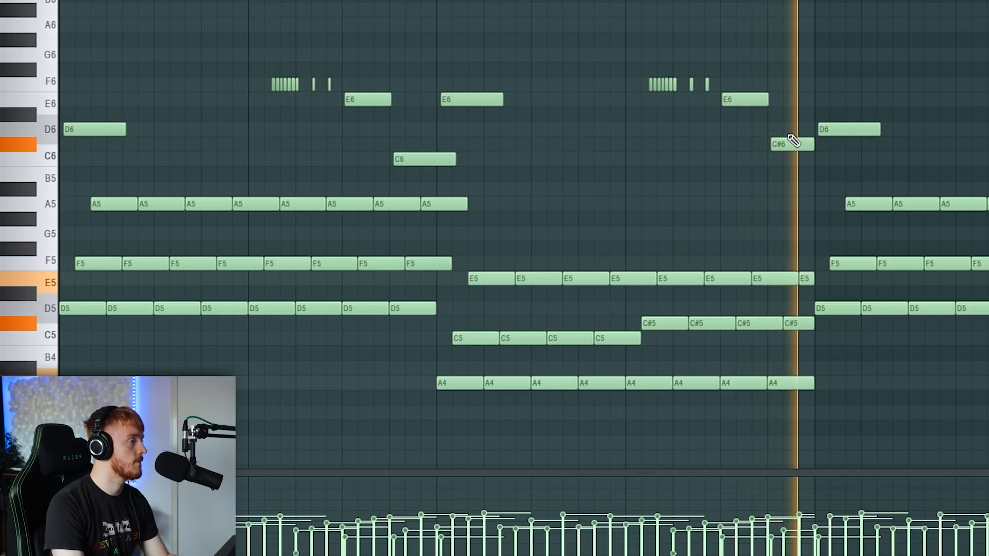
key(space)
Examine the rapid F6 notes in bar 2 of the Kontakt pattern and their velocities.
drag(263, 59, 338, 108)
scroll(283, 148, up, 3)
scroll(375, 355, down, 1)
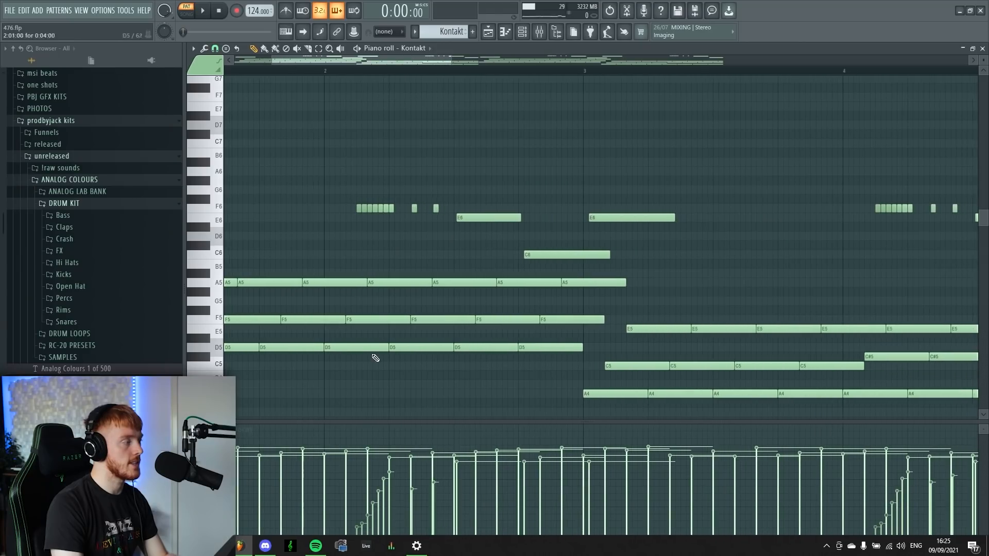
drag(333, 167, 395, 222)
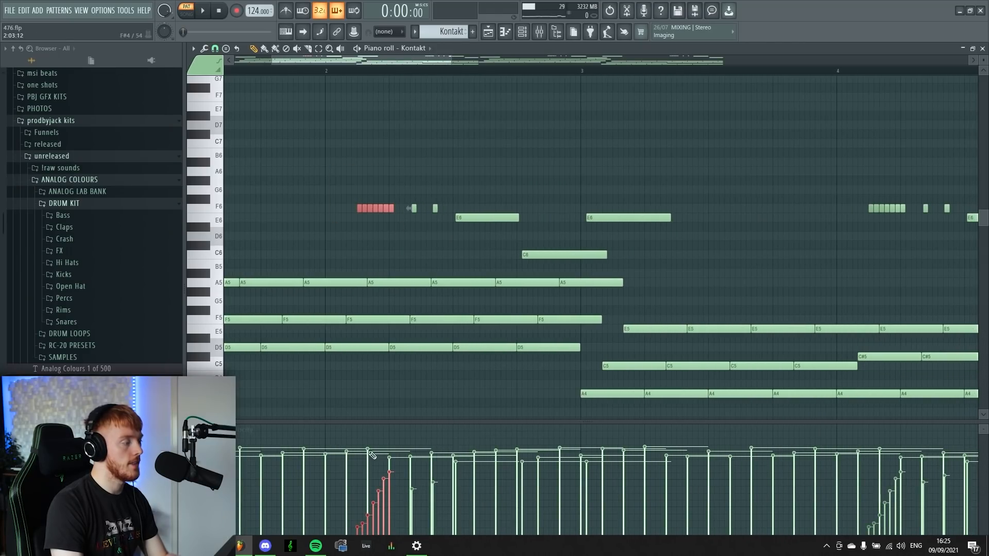
scroll(423, 233, up, 4)
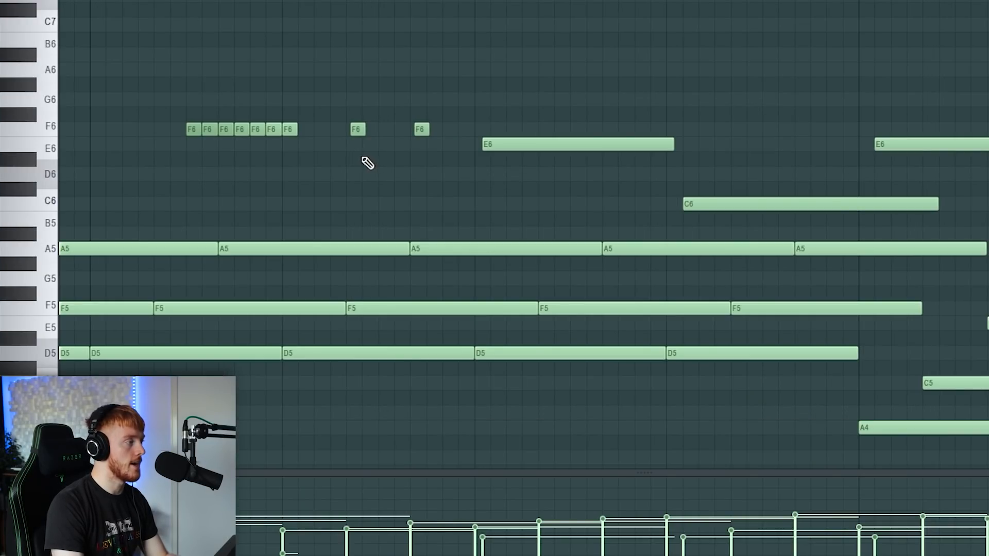
drag(408, 185, 546, 232)
right_click(520, 244)
scroll(613, 242, down, 3)
scroll(494, 249, up, 2)
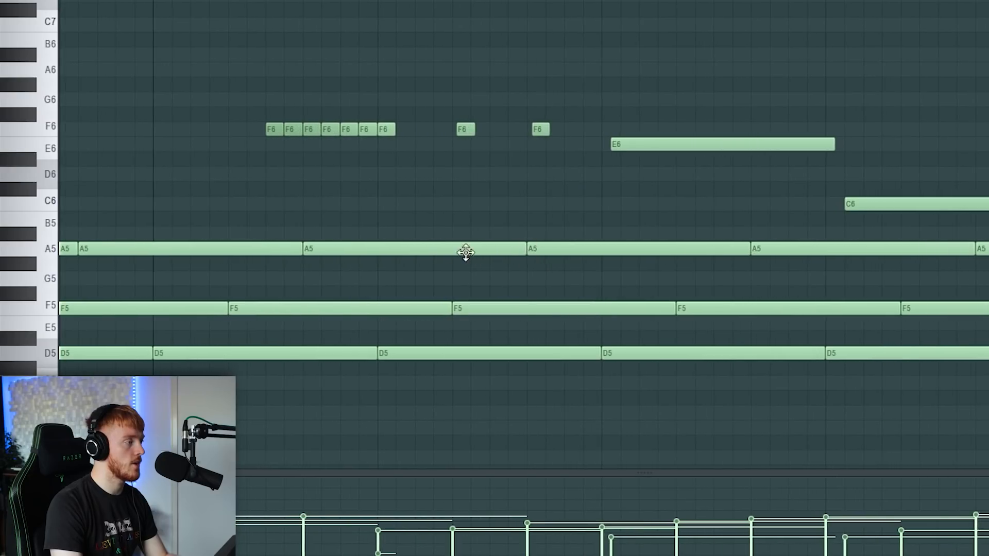
scroll(487, 314, down, 4)
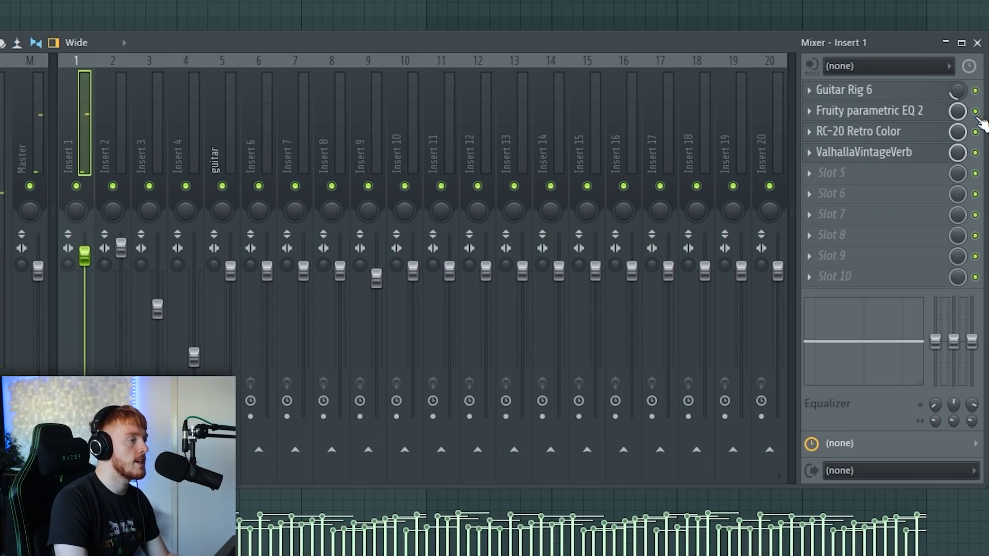
Open Fruity parametric EQ 2 on Insert 1 and adjust the low-cut frequency of its first band.
click(917, 111)
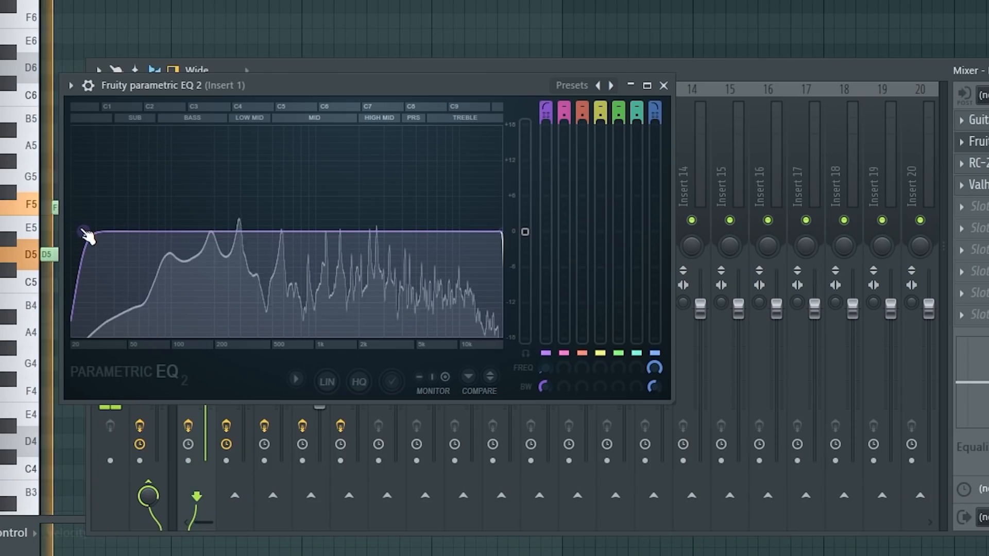
drag(85, 232, 73, 231)
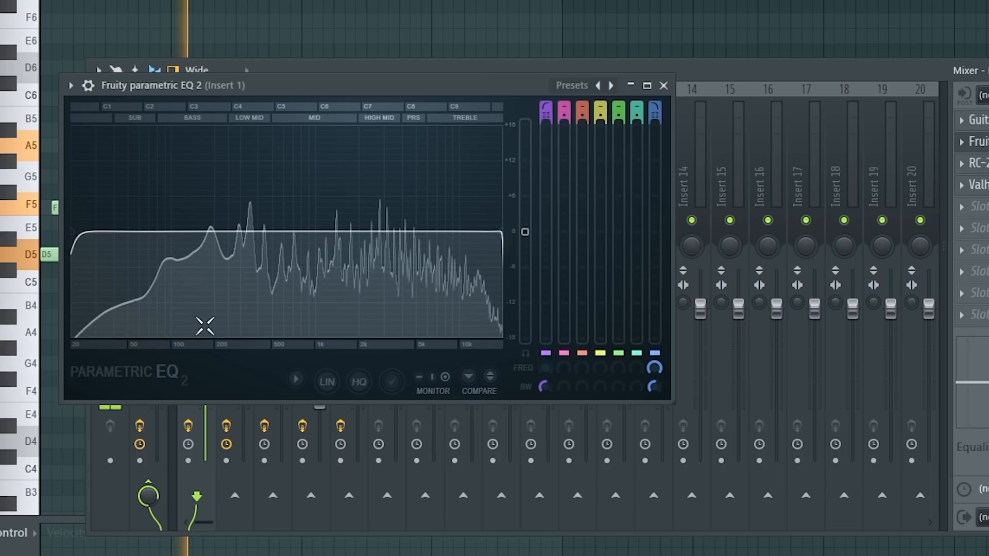
drag(73, 231, 219, 231)
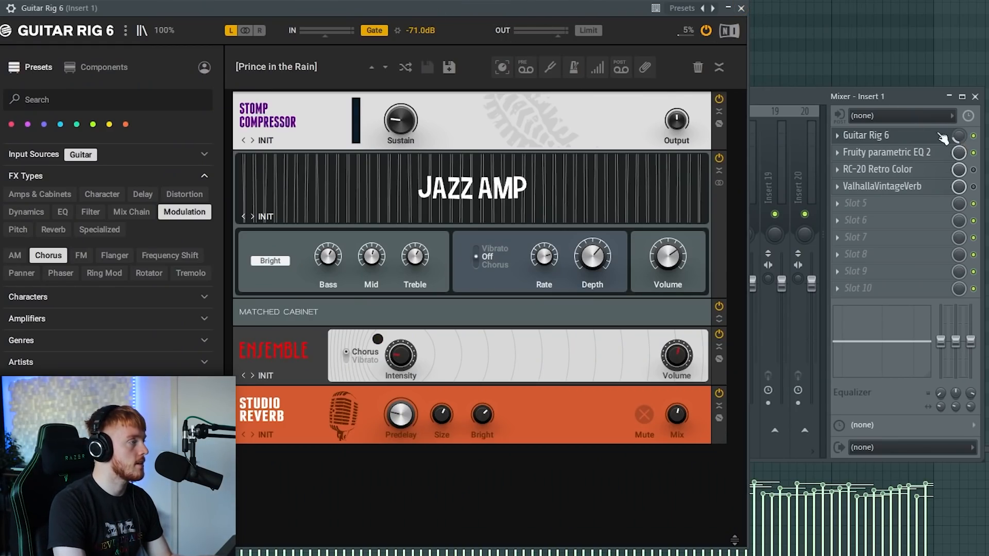
Review Guitar Rig 6, the RC-20 Retro Color preset Ice Cream Truck and ValhallaVintageVerb on Insert 1 while playing the pattern.
click(741, 9)
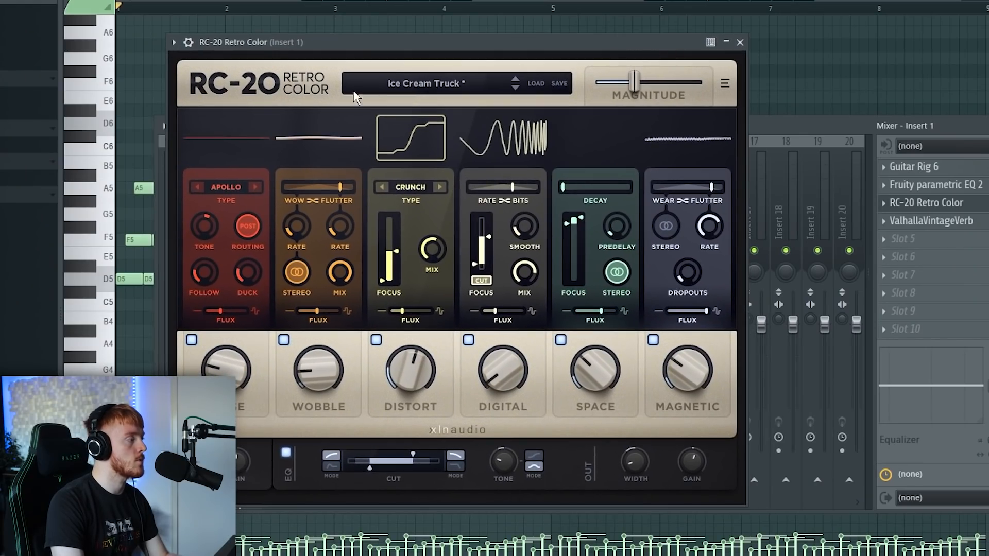
click(398, 91)
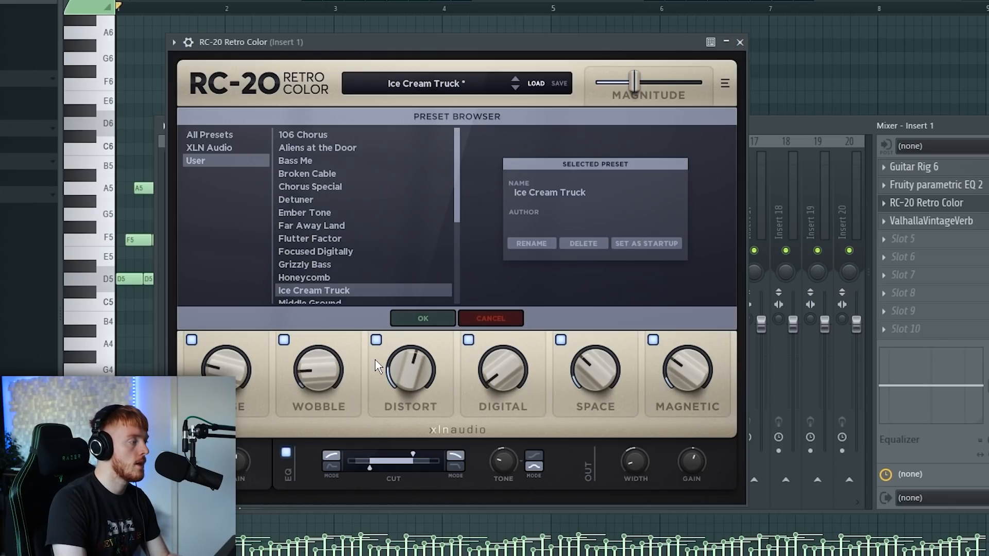
key(space)
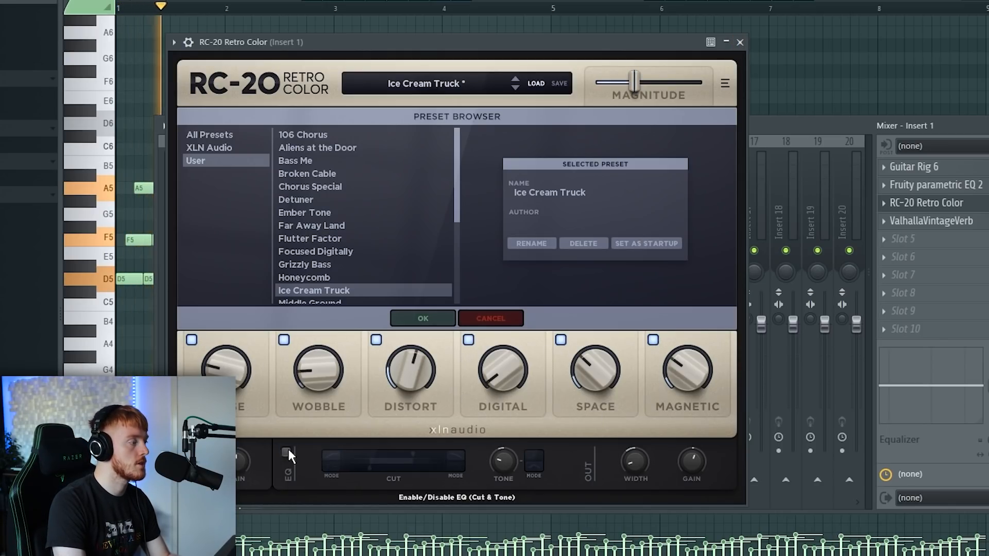
click(739, 42)
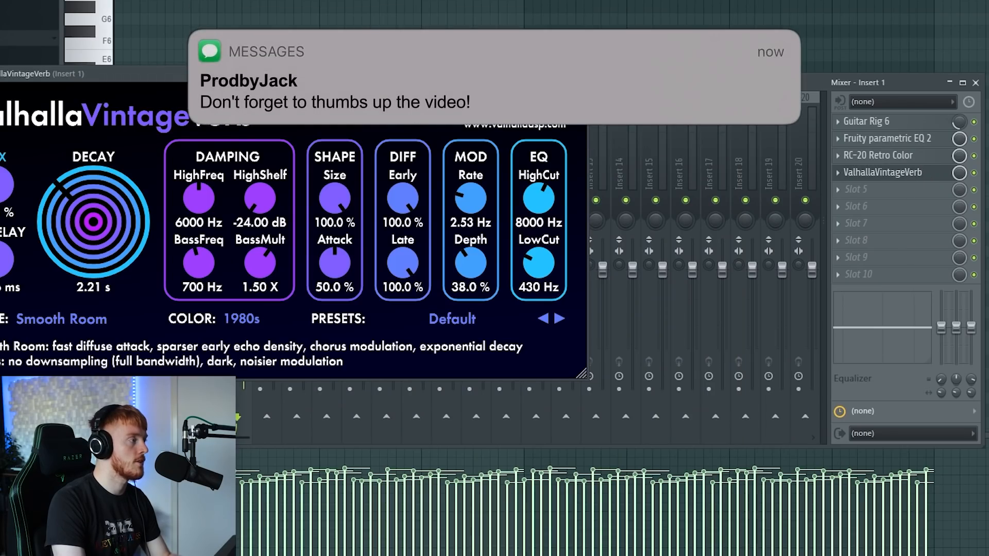
drag(320, 74, 433, 65)
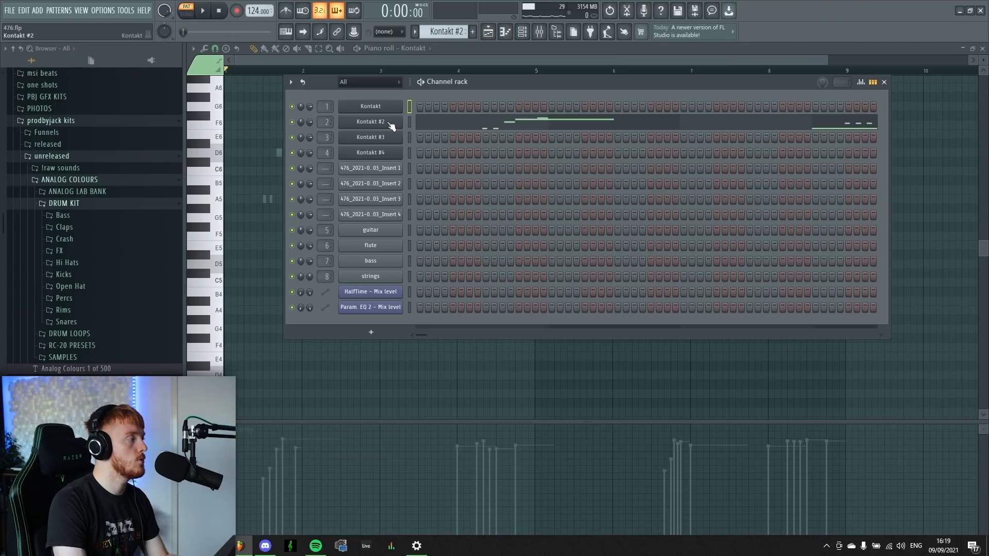
Open the Kontakt #2 ocarina channel, play its melody and inspect the notes around bar 4.
click(391, 124)
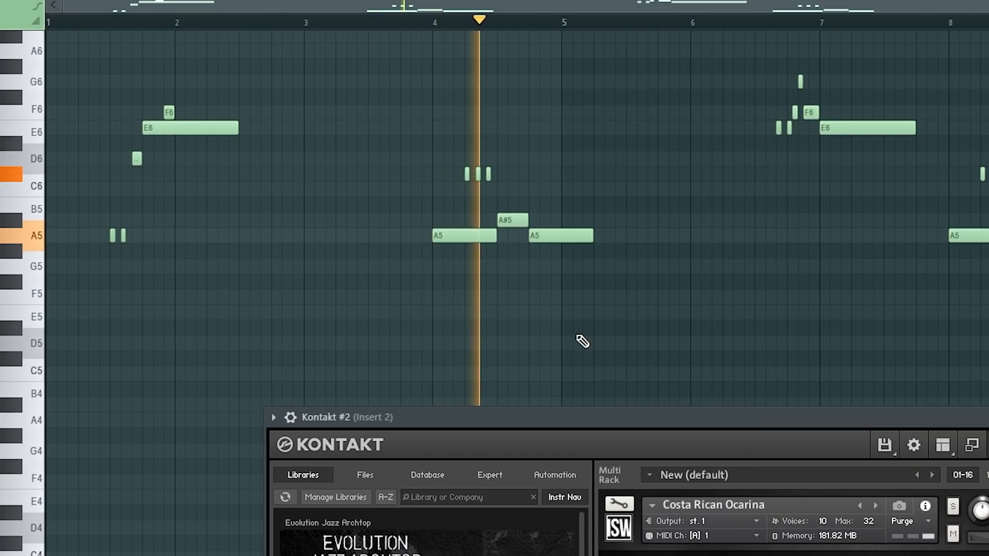
key(space)
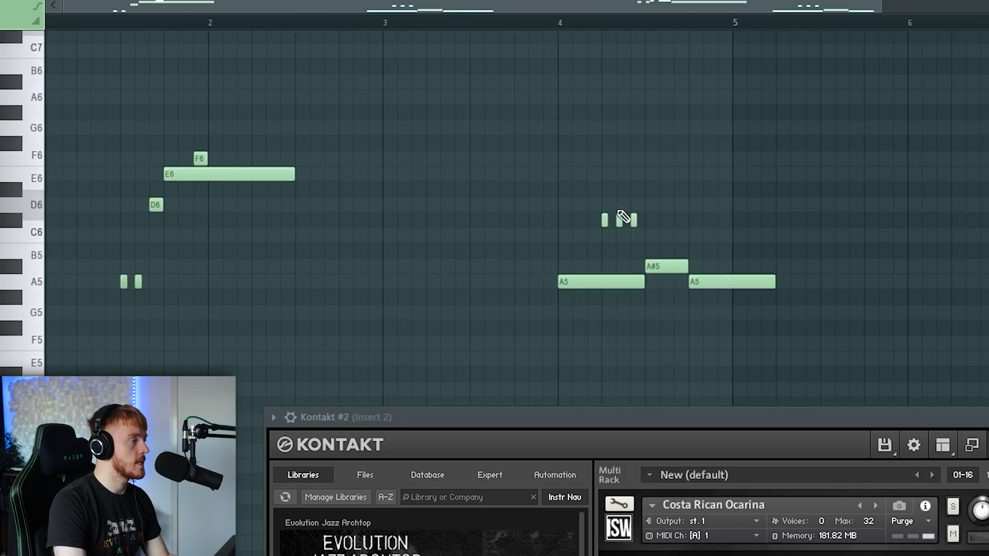
scroll(619, 212, up, 3)
ctrl+drag(638, 221, 495, 219)
scroll(489, 217, down, 3)
ctrl+click(349, 170)
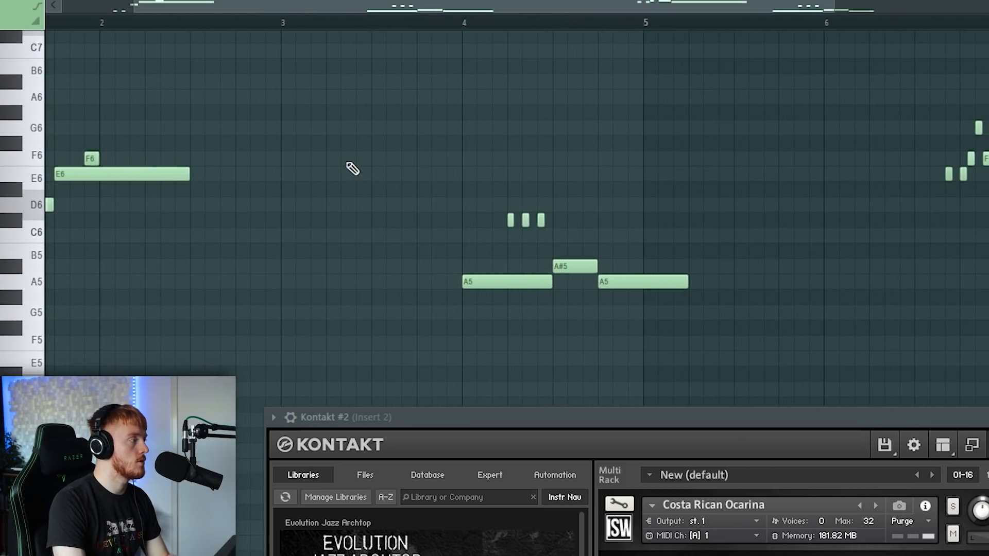
Play the Kontakt #2 ocarina melody and inspect its notes and repeated phrases through bar 8.
scroll(131, 188, down, 2)
scroll(121, 290, up, 4)
scroll(176, 279, down, 4)
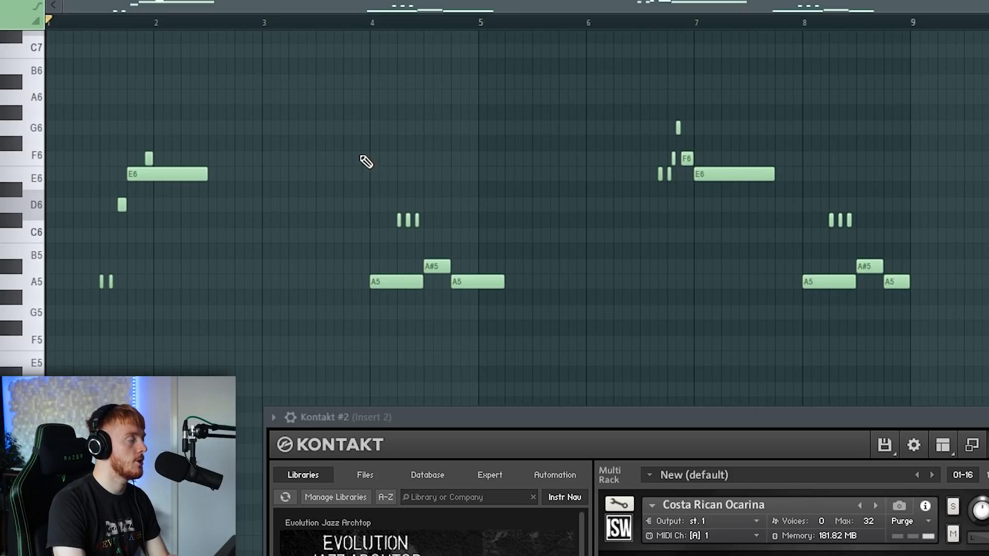
key(space)
scroll(680, 159, up, 4)
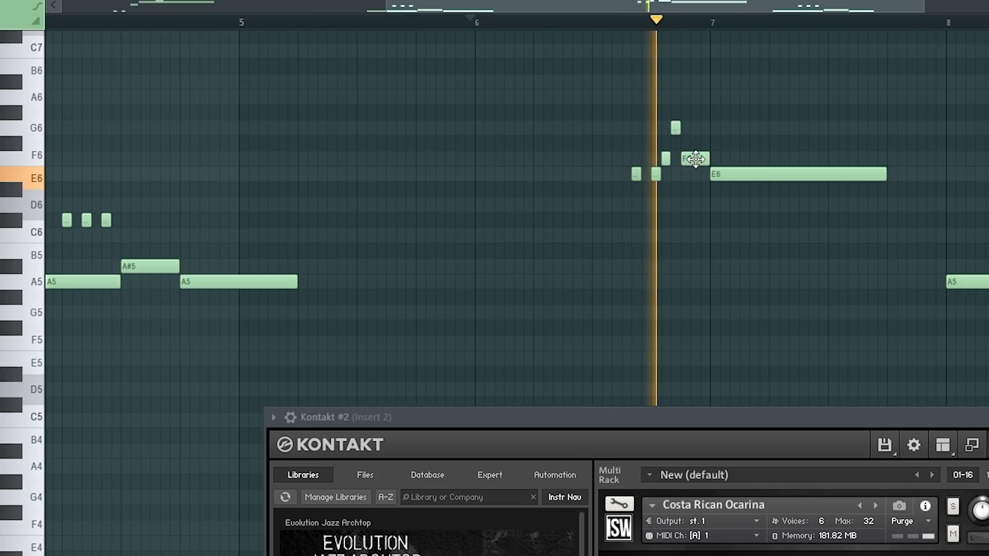
scroll(653, 200, down, 3)
scroll(979, 257, up, 2)
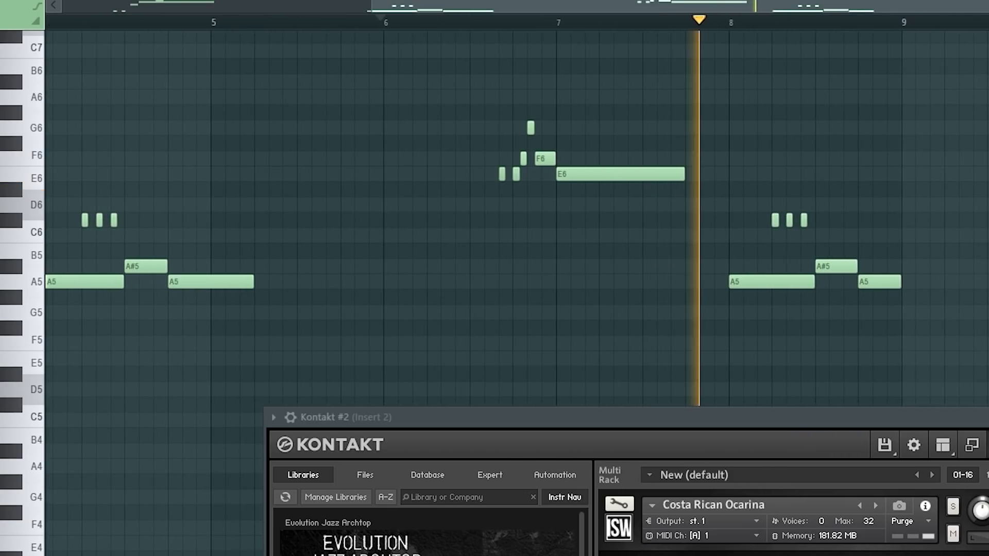
scroll(734, 292, down, 2)
key(space)
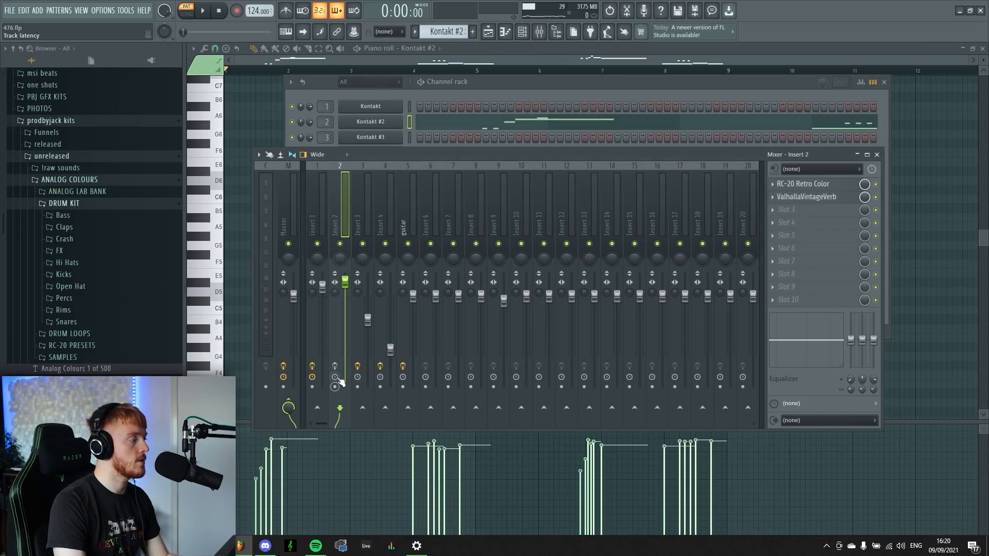
Review the RC-20 Retro Color preset Far Away Land on Insert 2 during playback, as well as ValhallaVintageVerb.
click(807, 184)
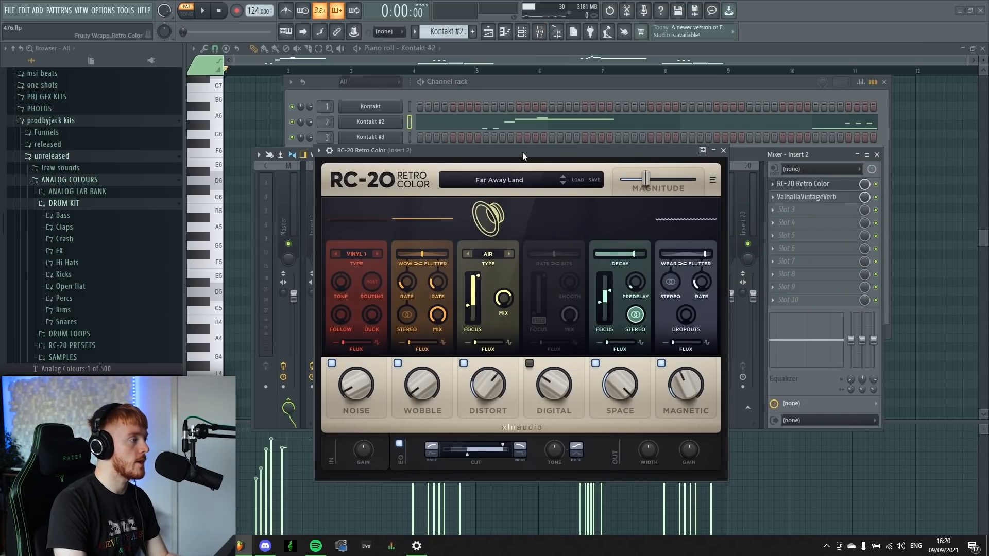
drag(522, 152, 543, 138)
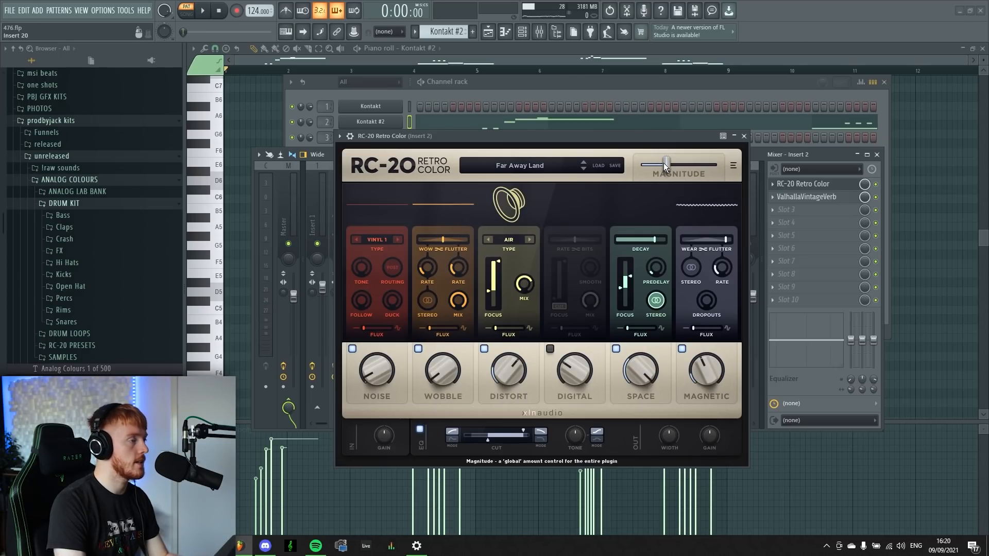
key(space)
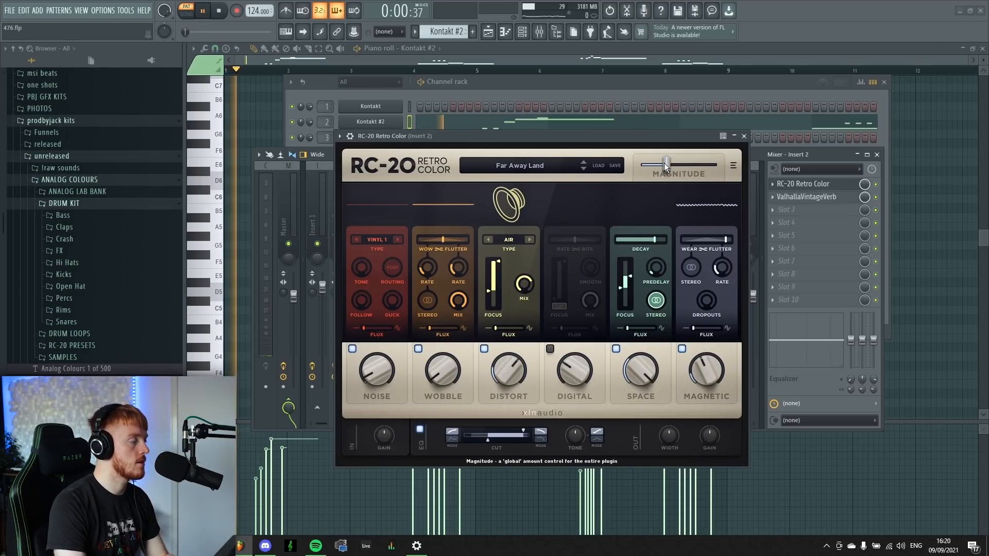
click(744, 136)
key(space)
click(805, 197)
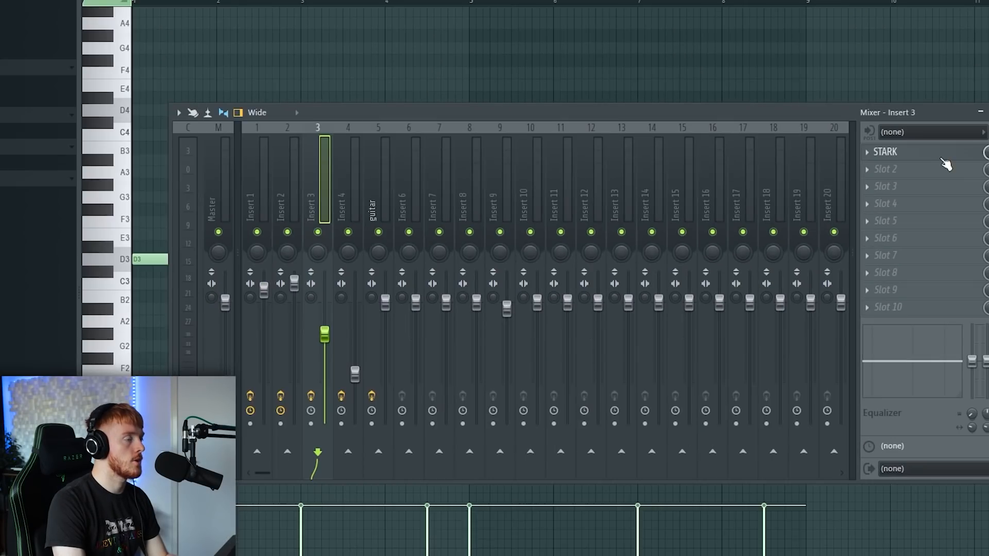
Inspect the STARK amp settings on Insert 3 and open the Kontakt #3 Scarbee Rickenbacker Bass instrument.
click(944, 159)
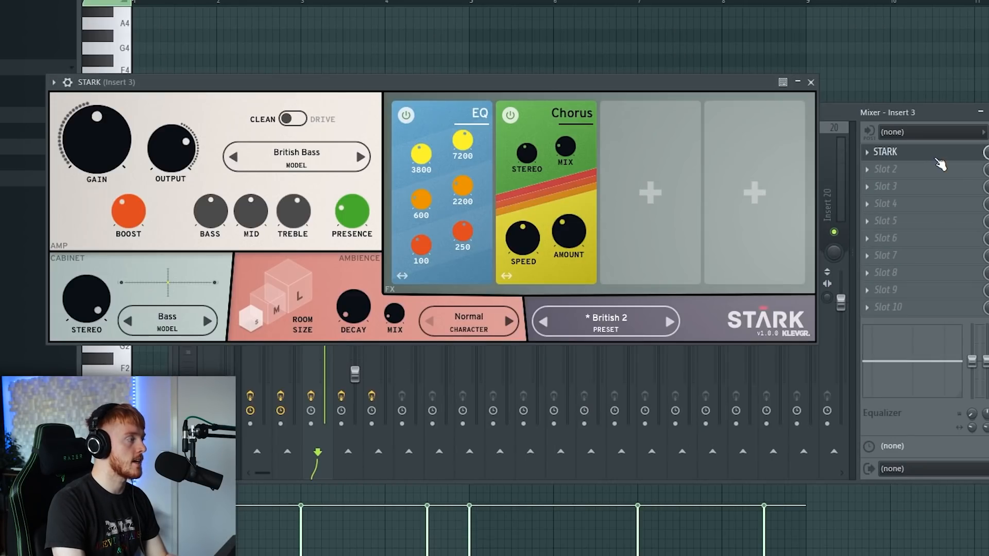
drag(509, 78, 632, 60)
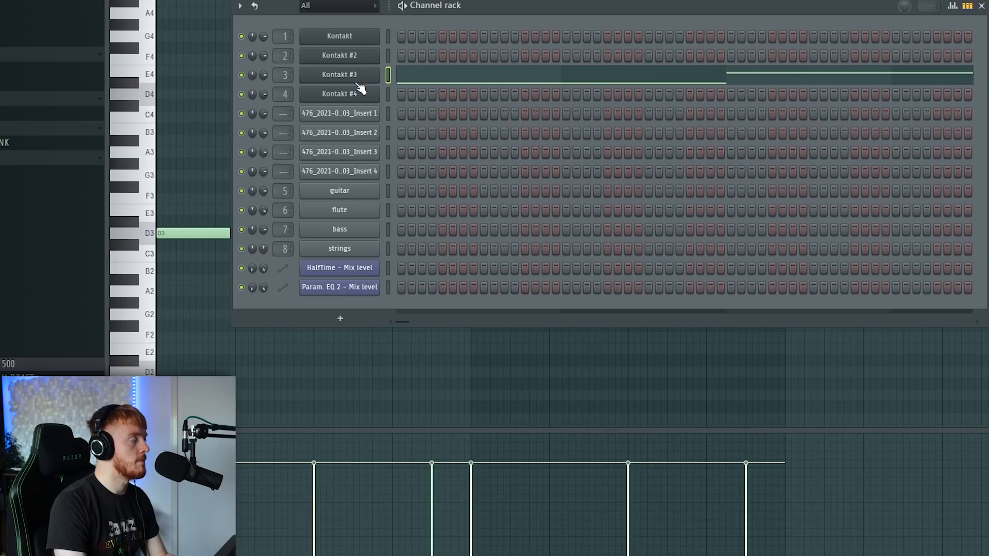
click(356, 81)
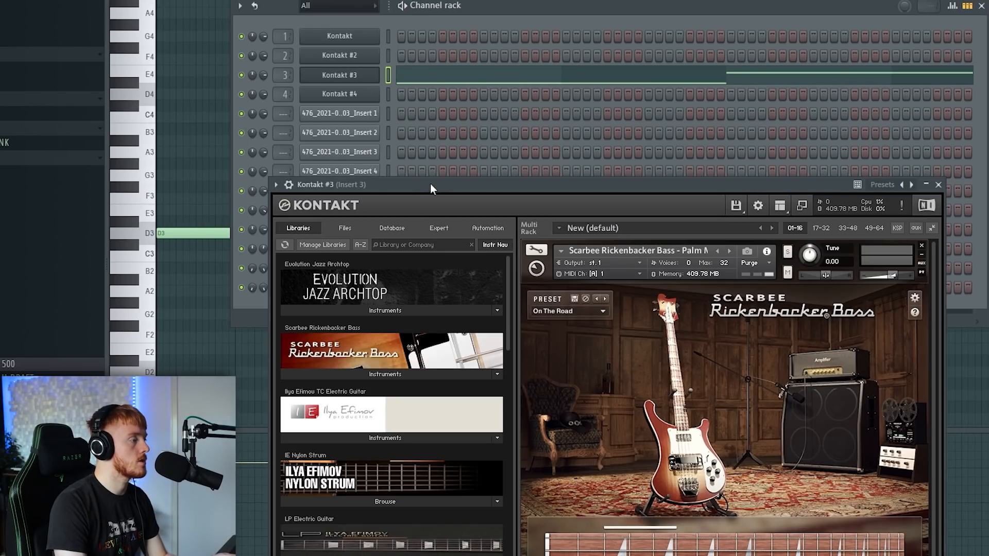
drag(430, 183, 410, 70)
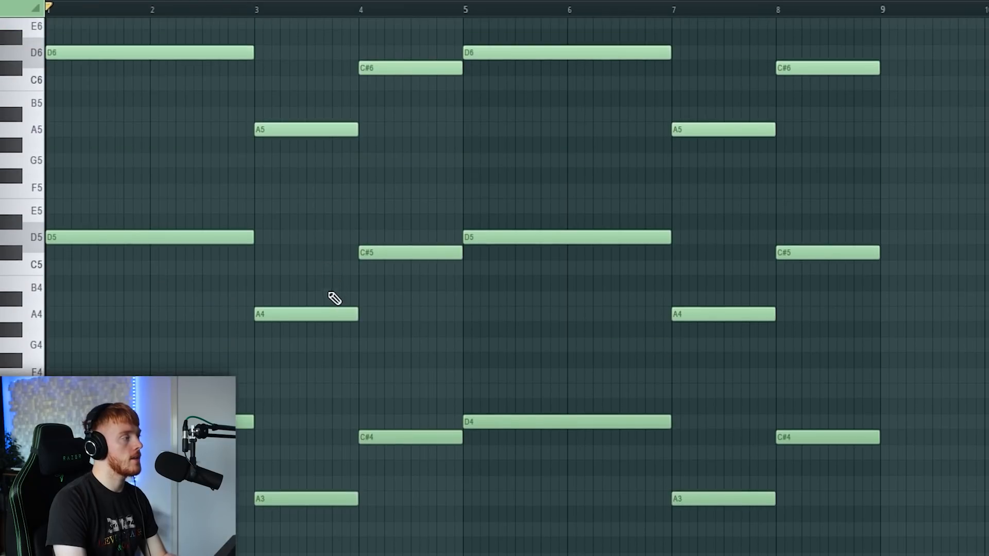
Examine the Kontakt #4 pattern's long notes across their three octave layers.
scroll(350, 295, up, 3)
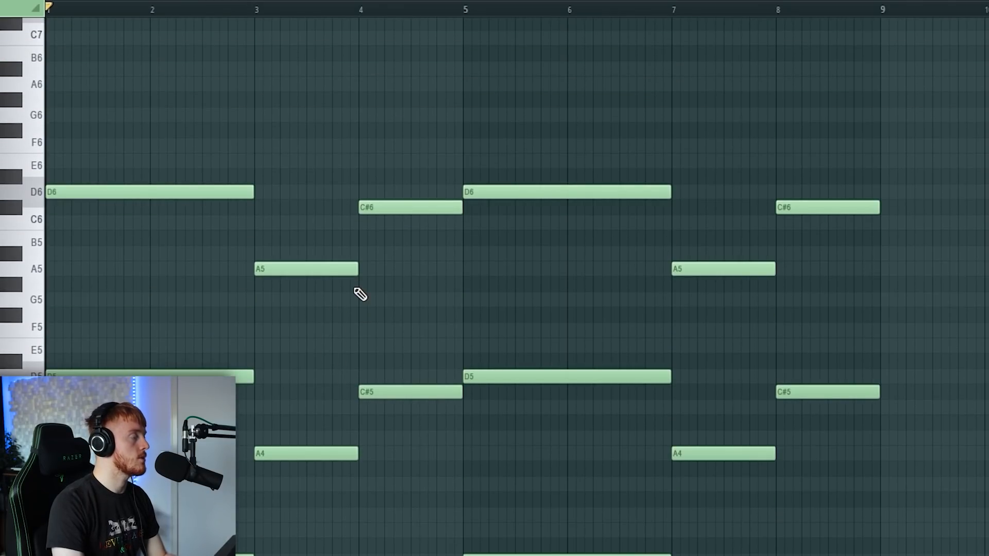
scroll(360, 294, down, 2)
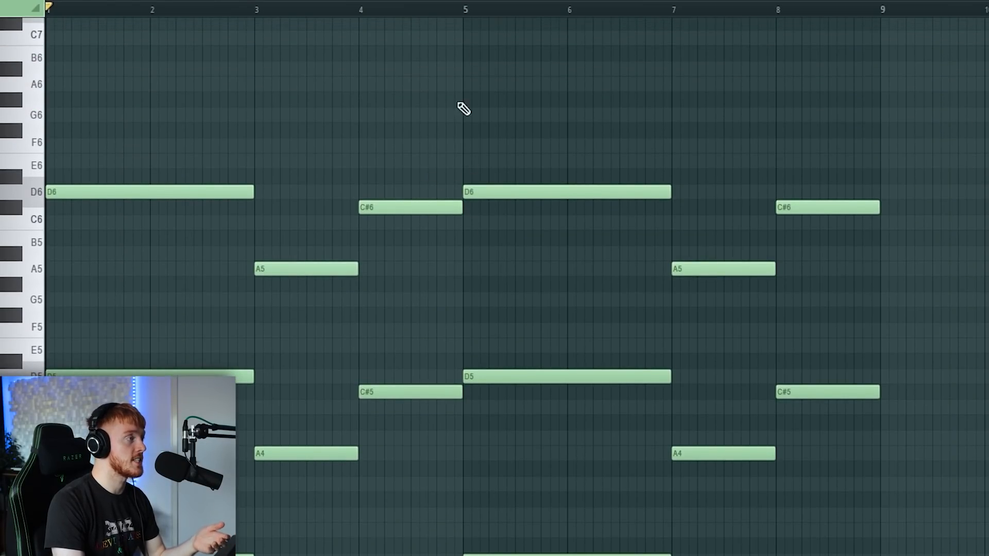
scroll(487, 103, down, 3)
scroll(419, 230, up, 3)
drag(883, 129, 155, 242)
ctrl+click(200, 336)
scroll(200, 336, down, 3)
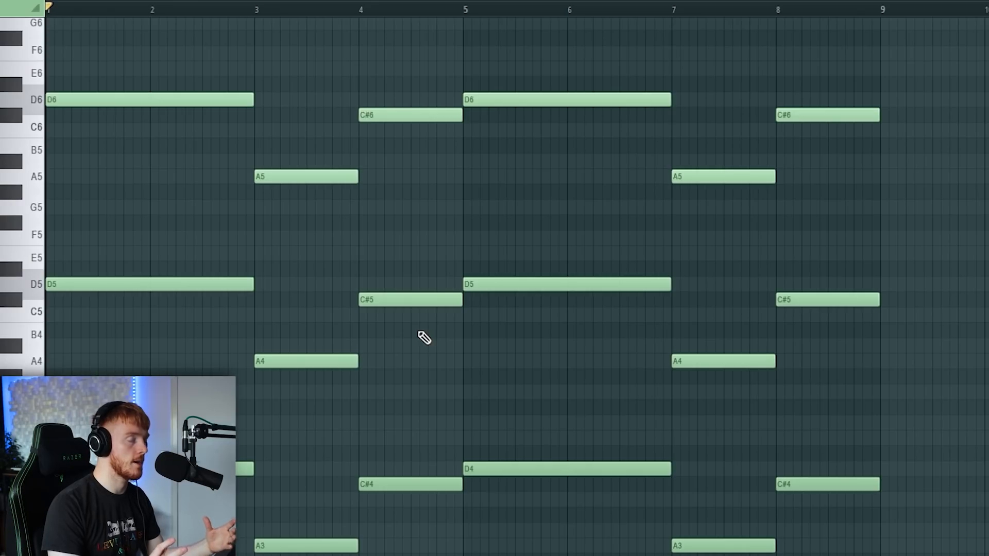
Review the Fruity parametric EQ 2, X and ValhallaVintageVerb effects on mixer Insert 4.
key(F9)
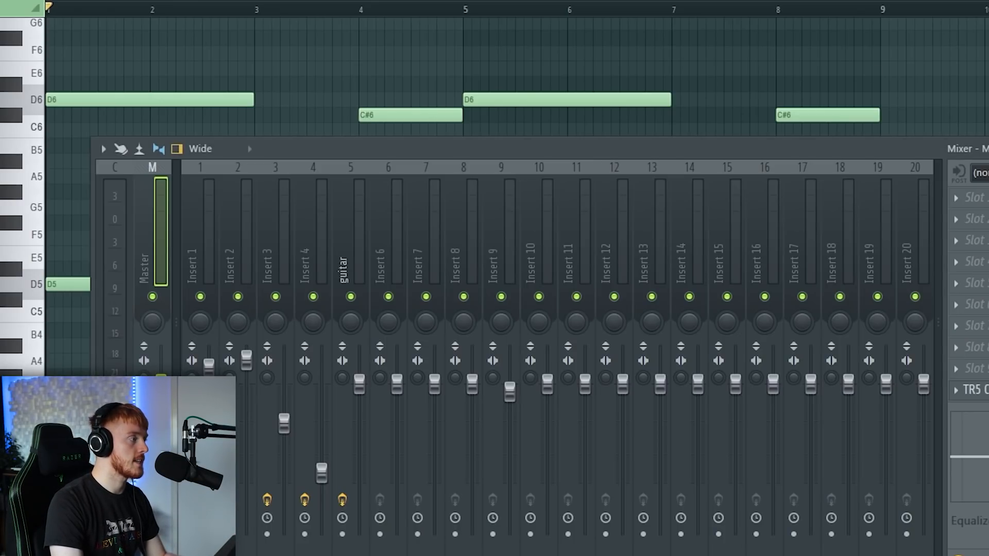
click(306, 248)
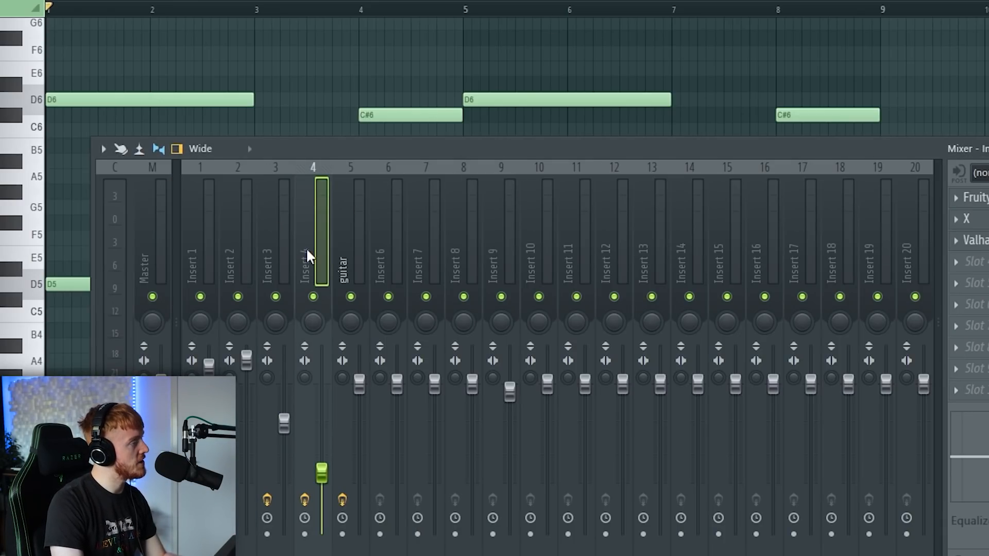
click(808, 184)
click(802, 199)
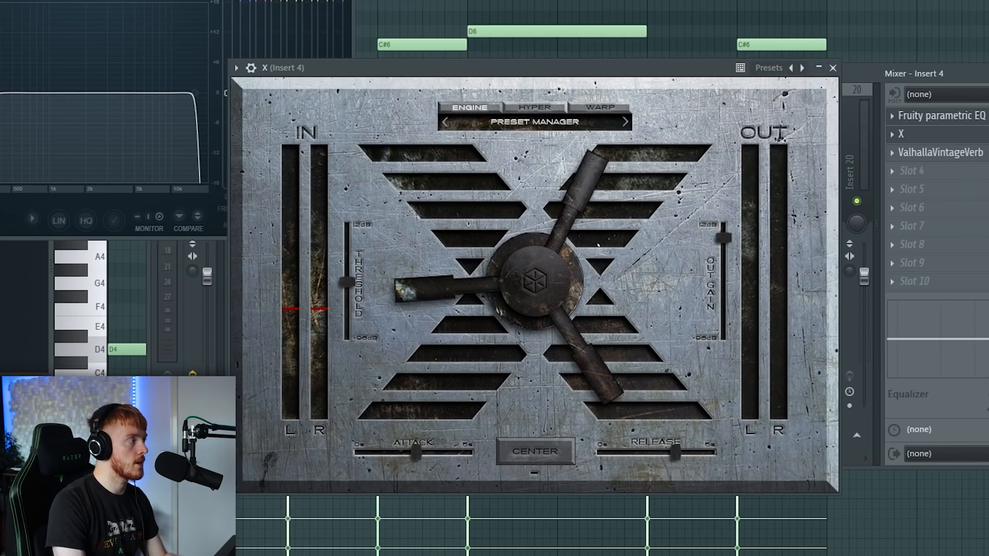
click(833, 68)
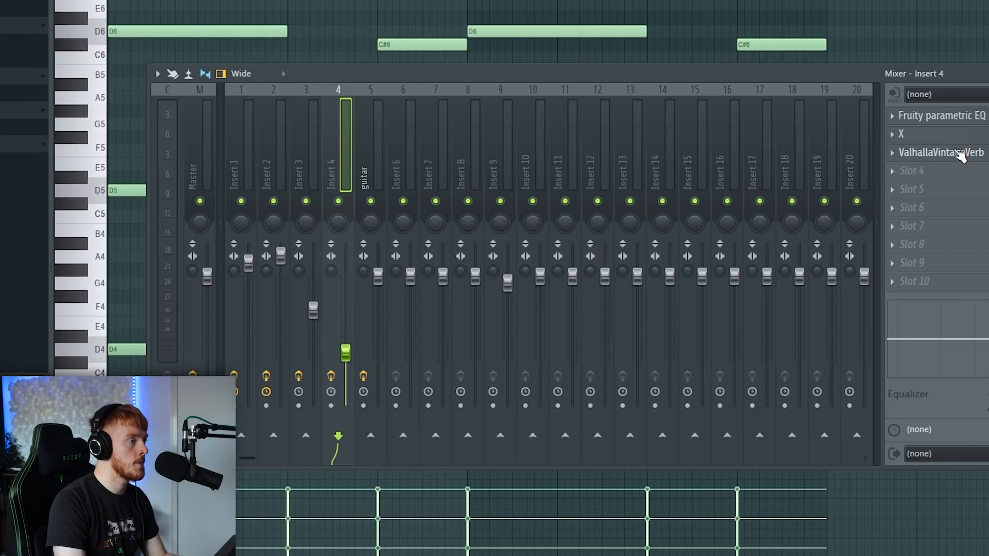
click(932, 152)
click(931, 89)
key(F9)
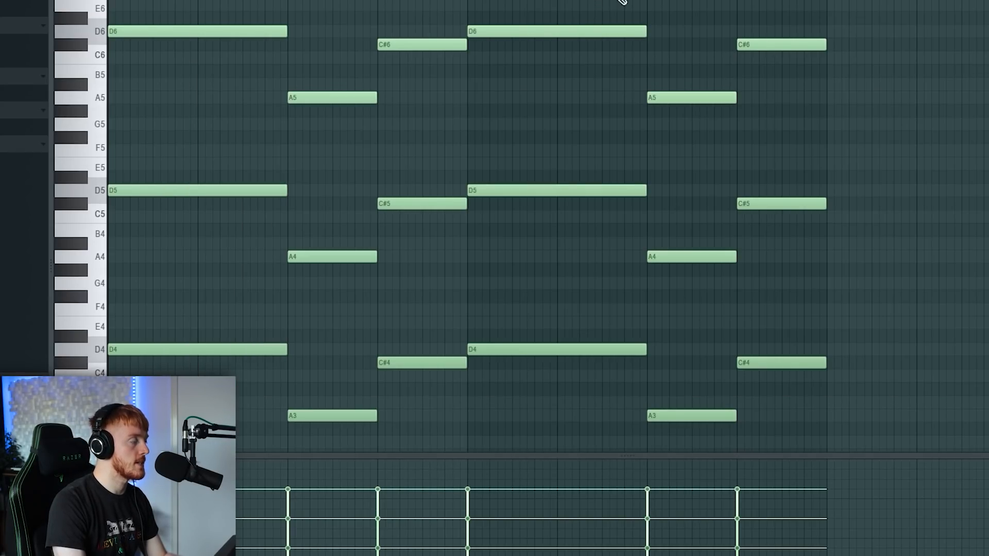
Play the Kontakt #4 pattern and highlight its lowest and highest octave layers in turn, clearing each selection.
key(space)
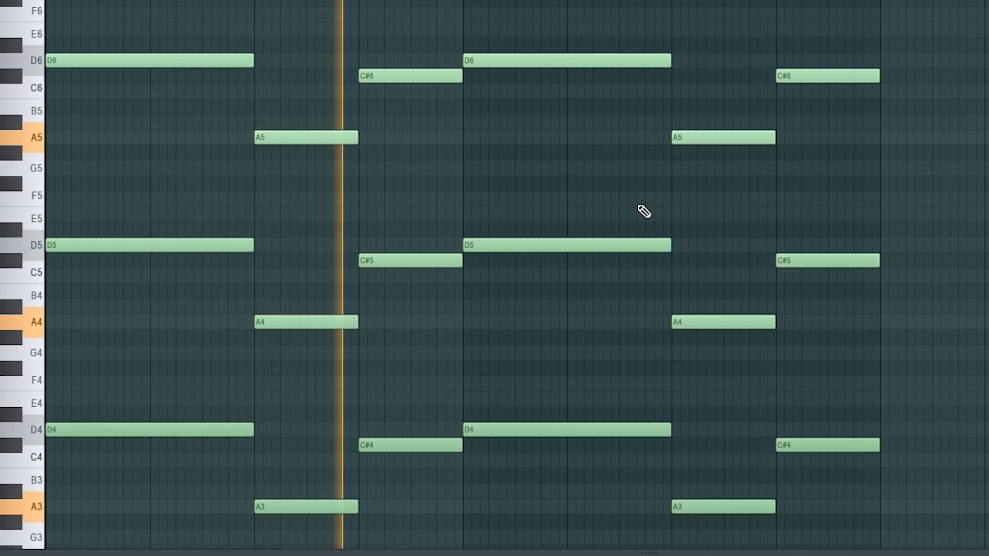
key(space)
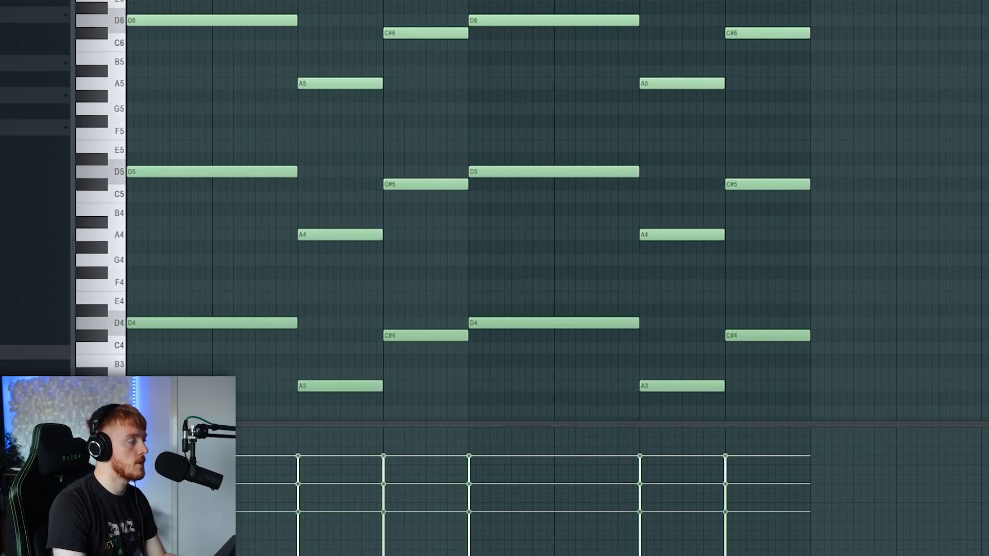
drag(223, 298, 801, 421)
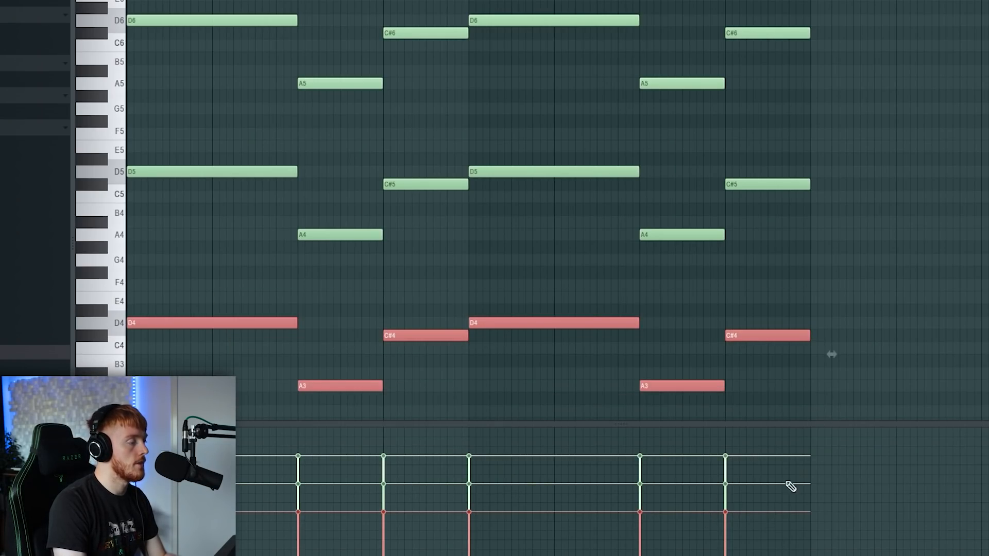
drag(252, 1, 844, 78)
right_click(884, 76)
drag(822, 7, 219, 92)
right_click(265, 143)
drag(766, 294, 206, 393)
right_click(389, 290)
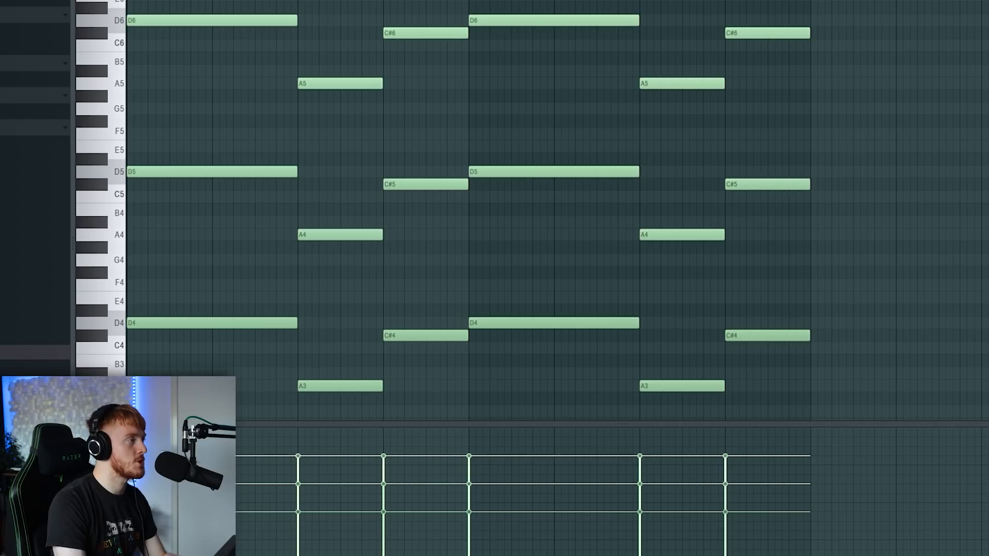
Open the guitar audio clip's channel settings to check its mixer track, and view the whole playlist arrangement.
key(F9)
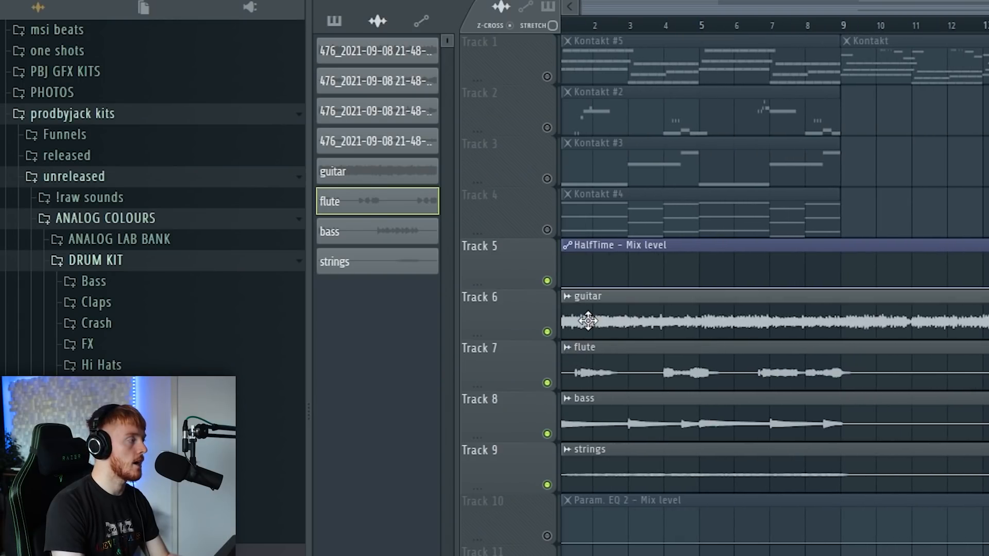
double_click(588, 313)
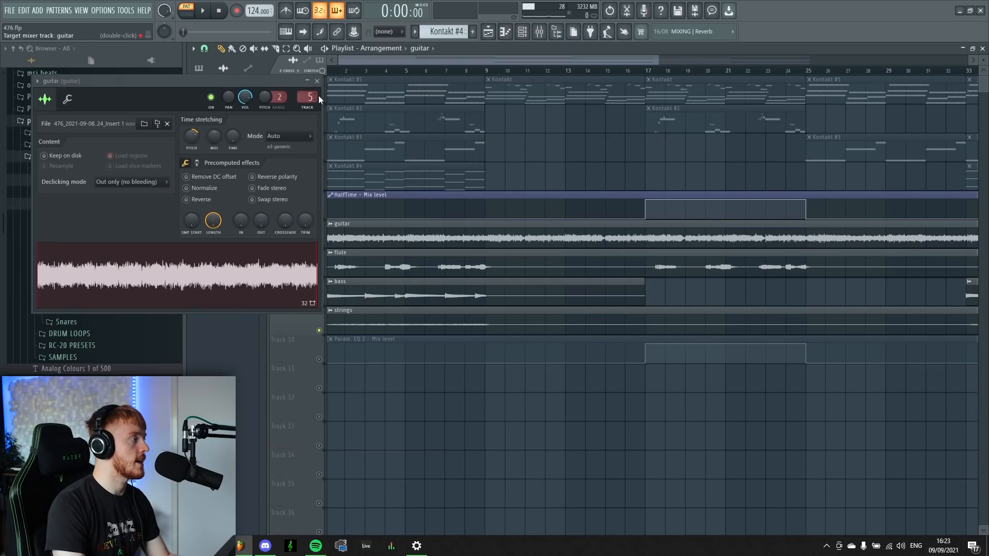
click(544, 44)
scroll(408, 158, down, 3)
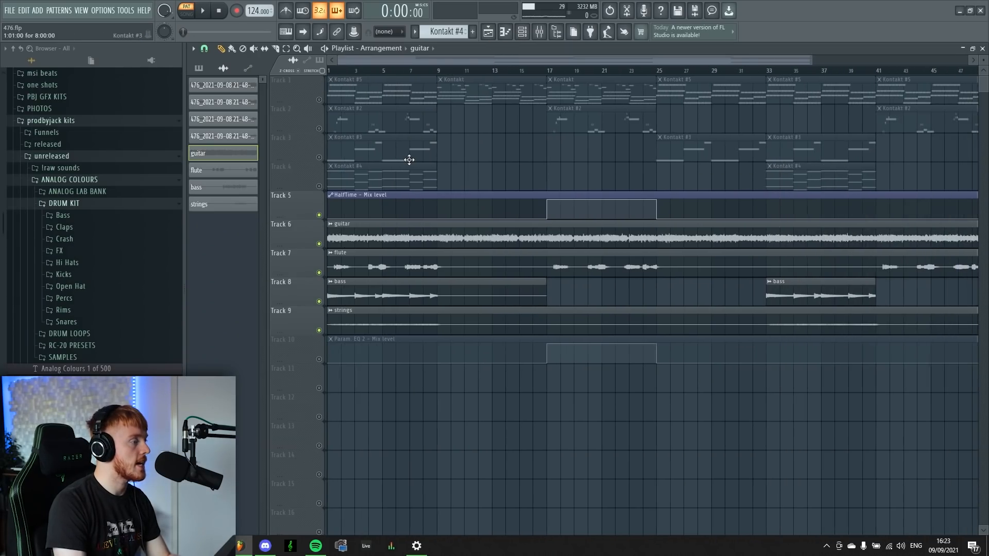
Enable playlist Track 10 holding the Param. EQ 2 mix-level automation, and close the guitar's HalfTime plugin after viewing it.
click(319, 360)
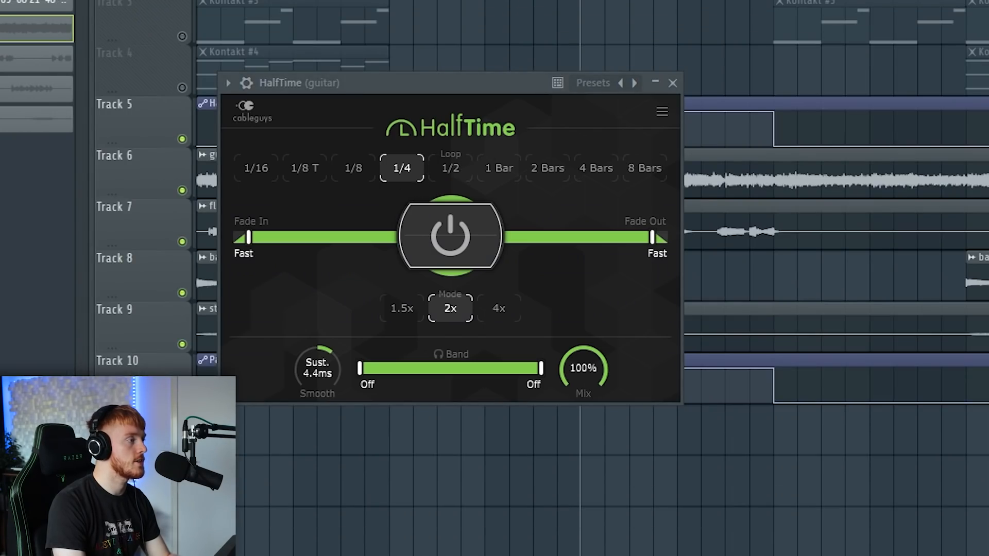
click(662, 84)
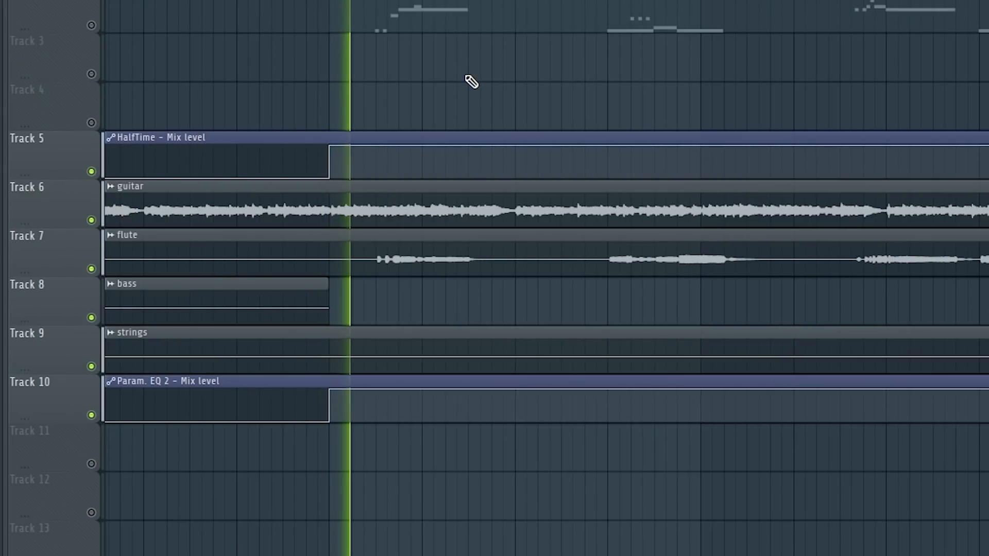